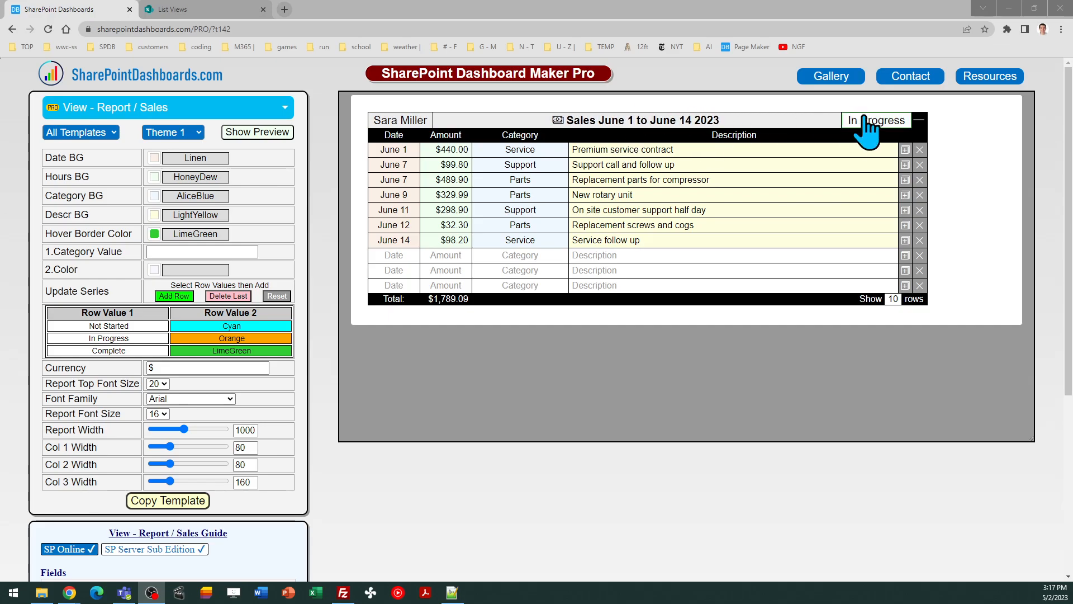
Collapse and re-expand the report preview's rows, then scroll through the preview
left_click(918, 120)
left_click(918, 120)
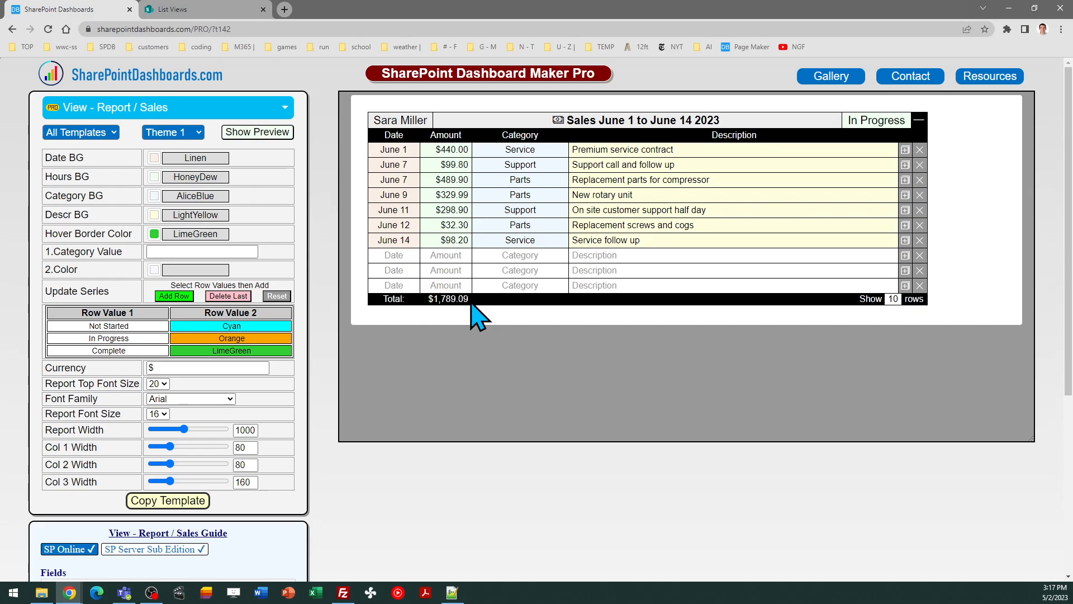
left_click_drag(1071, 216, 1071, 344)
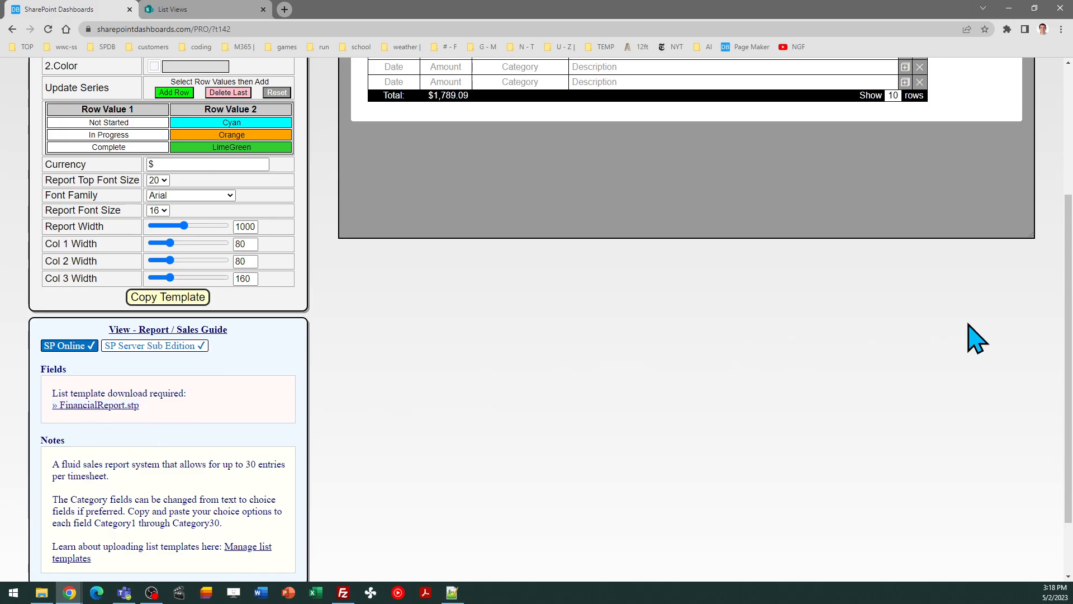
scroll(1070, 338, "down", 1)
scroll(1070, 338, "down", 1)
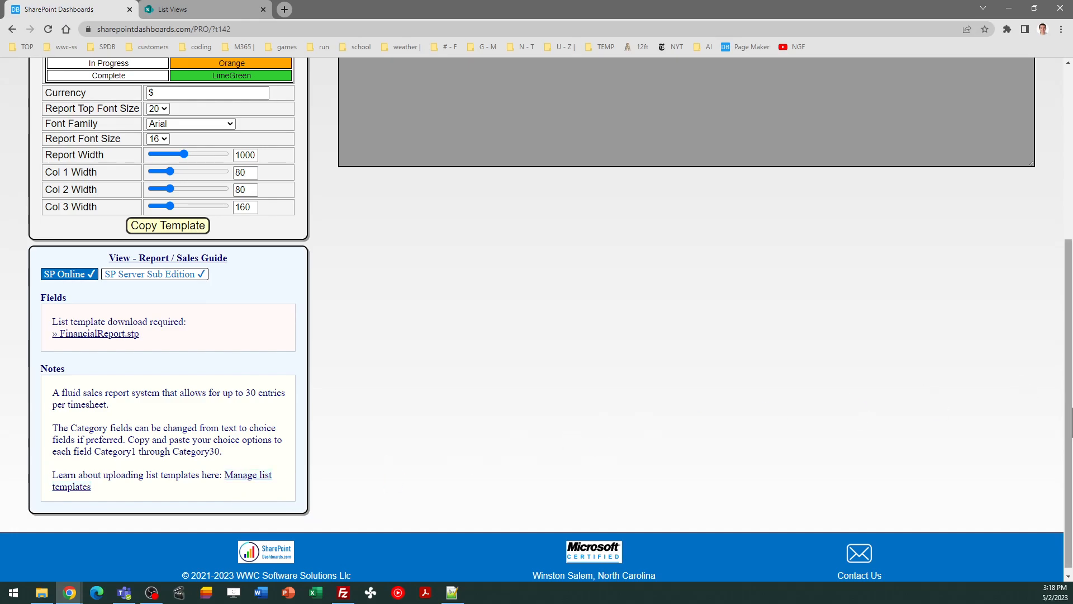
scroll(1071, 423, "up", 5)
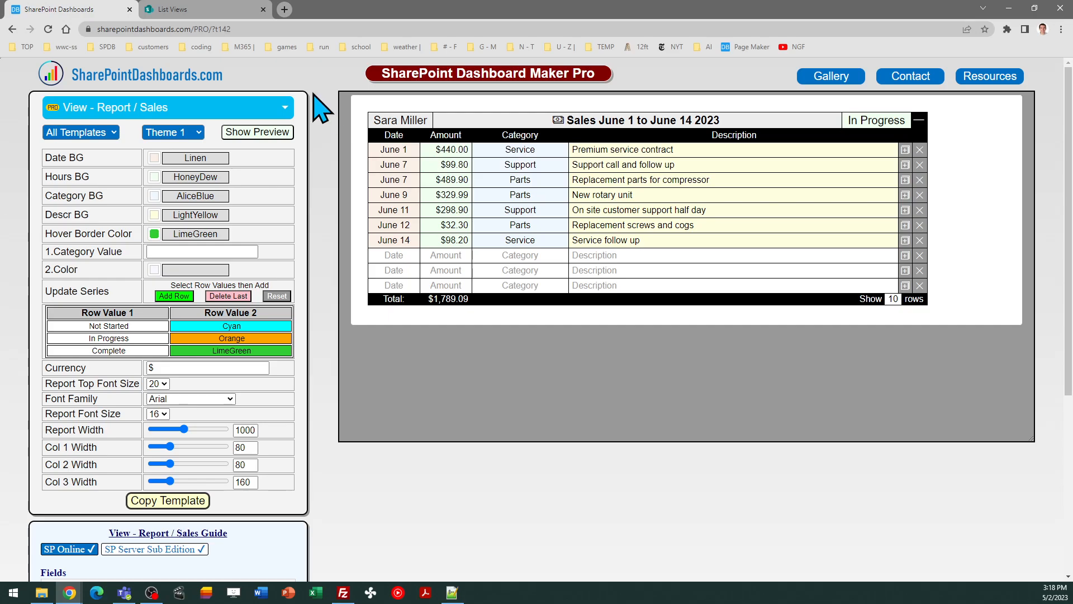
Open the List Views site contents in classic SharePoint and select the FinancialReport app
left_click(208, 9)
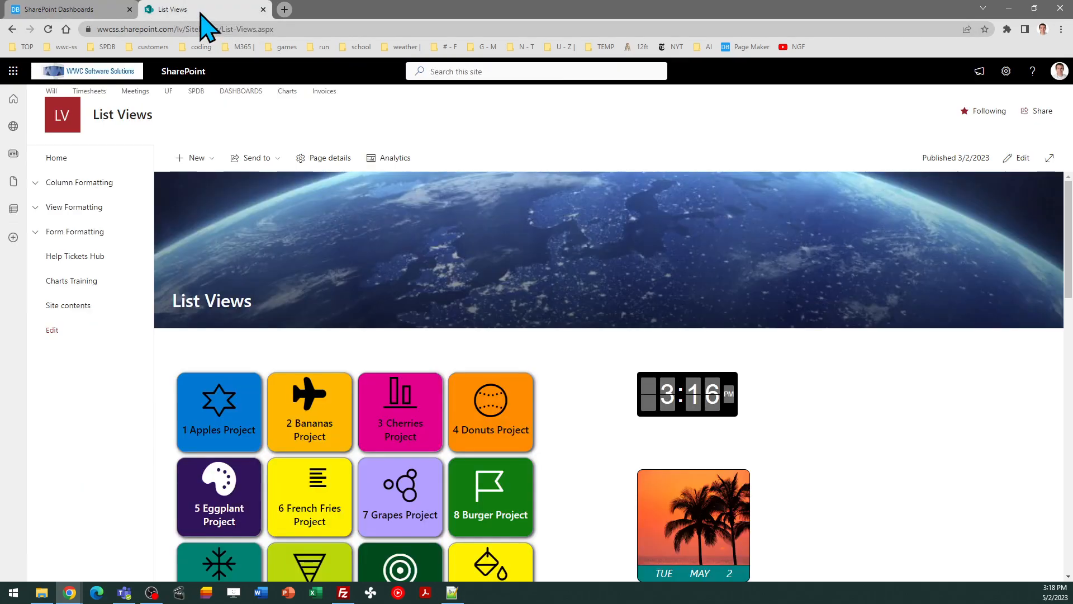
left_click(77, 305)
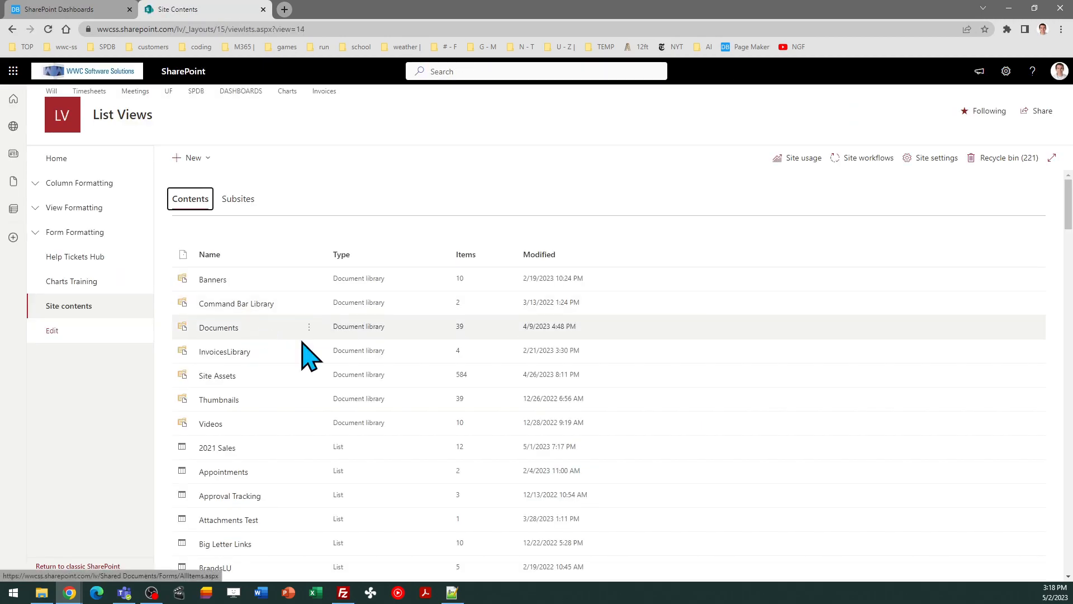
left_click(81, 567)
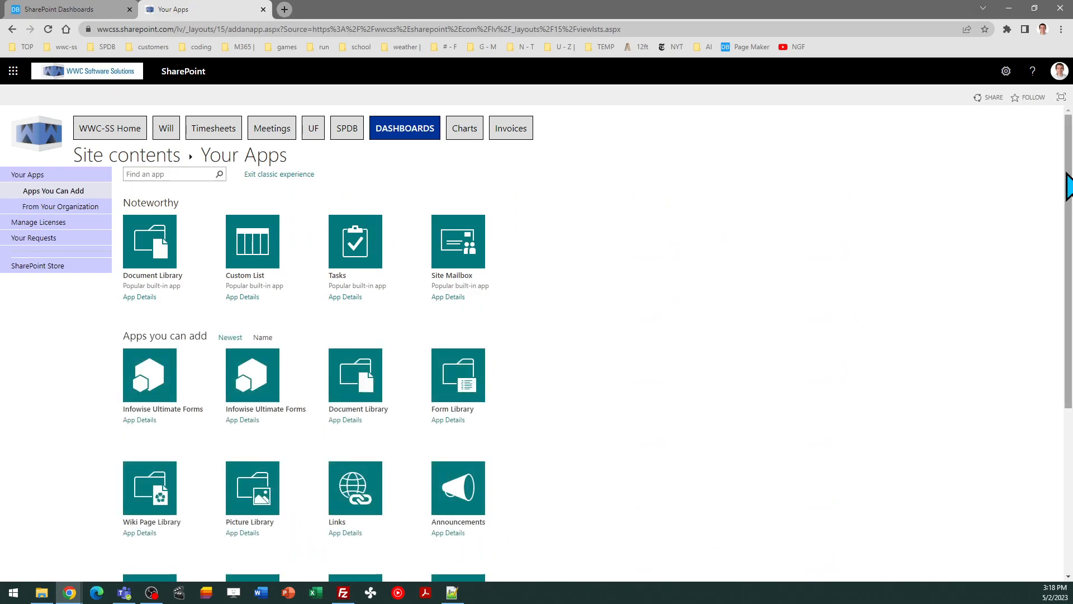
scroll(1068, 193, "down", 5)
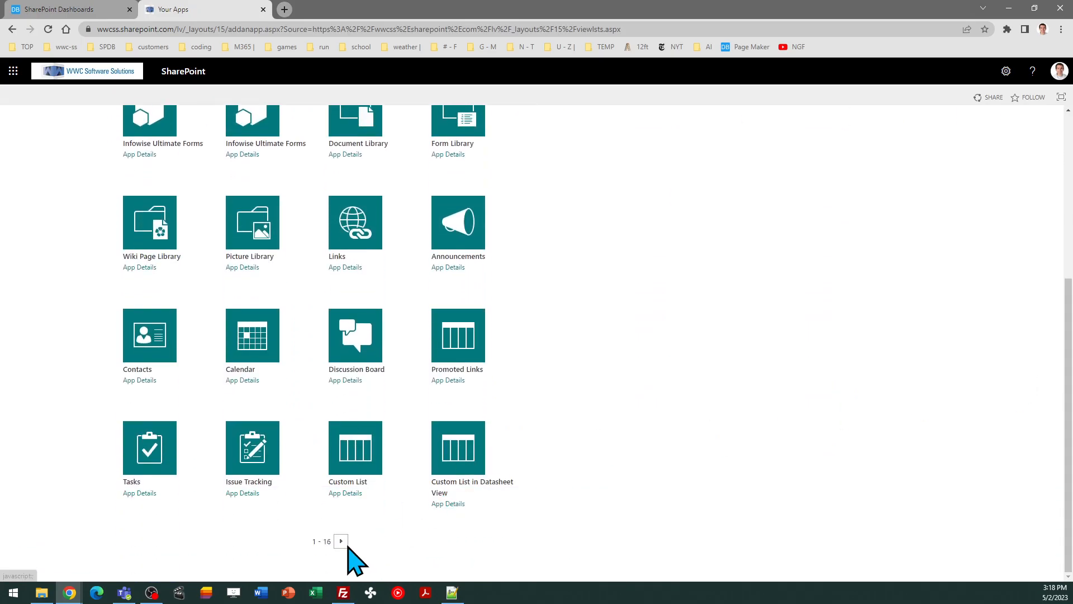
left_click(341, 541)
left_click(351, 542)
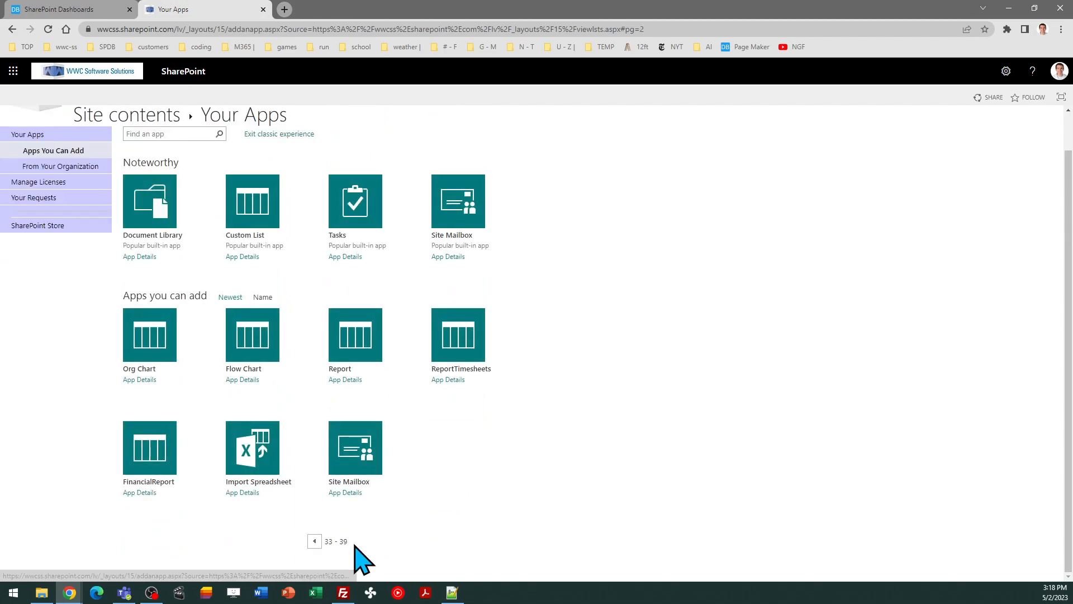
left_click(147, 461)
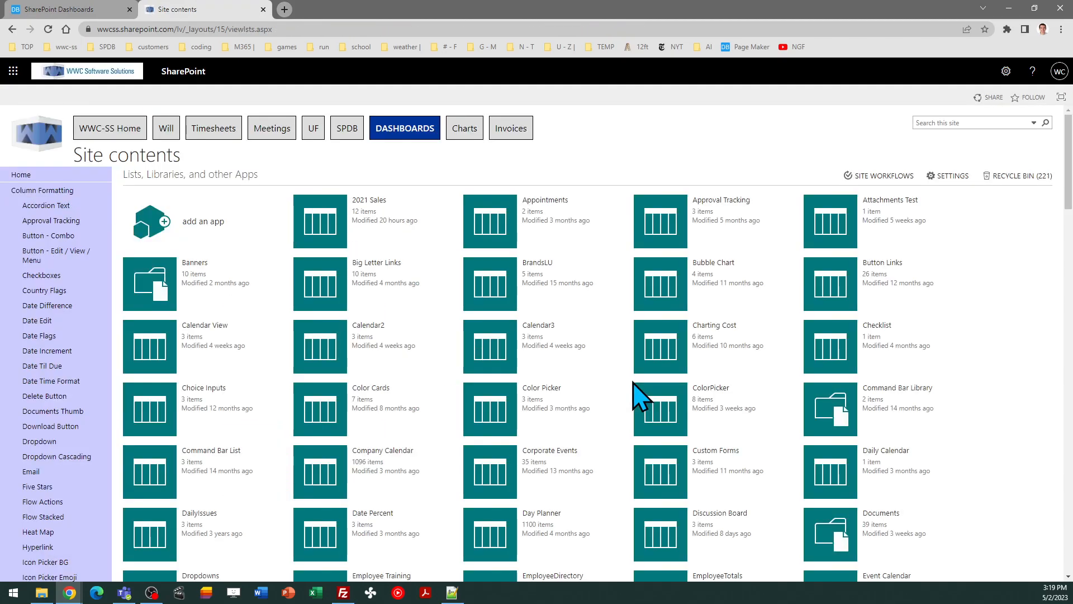
Finish adding the FinancialReport app as Tech Team Sales and exit to modern Site contents
left_click_drag(1069, 207, 1069, 567)
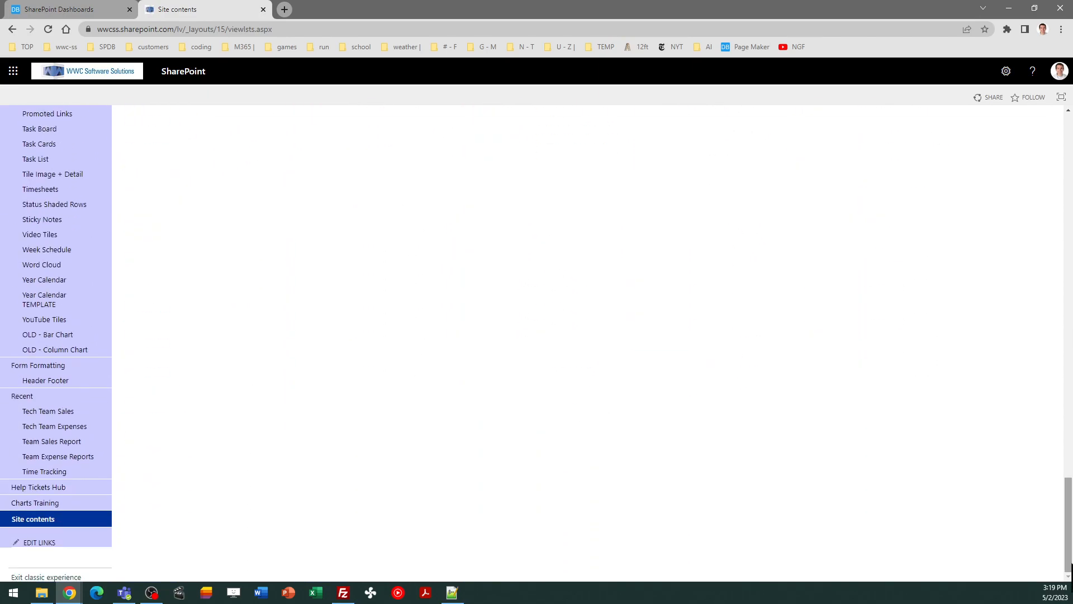
left_click(45, 578)
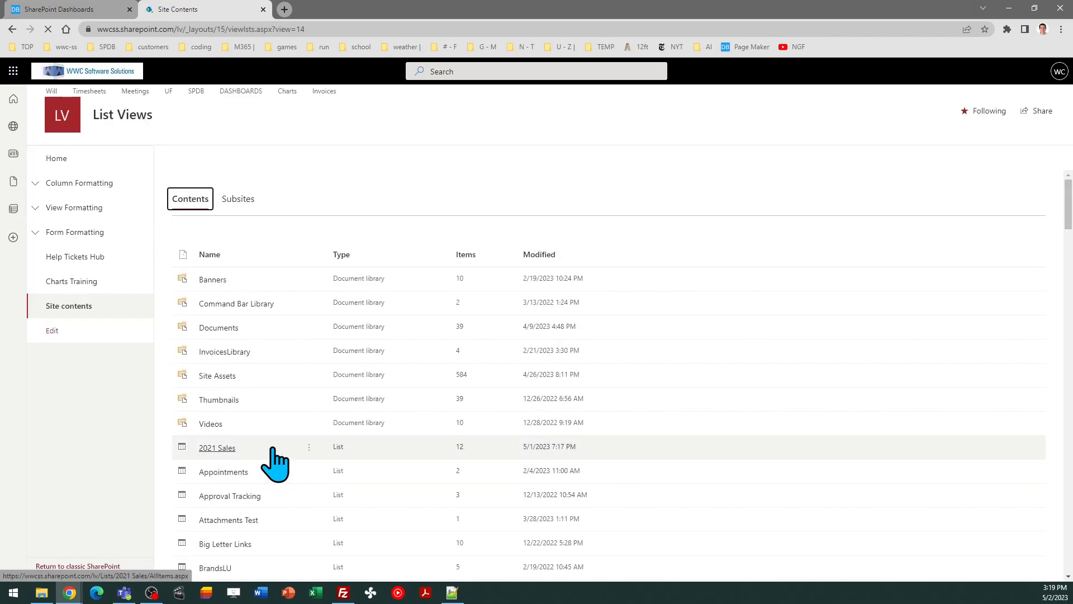
Scroll the List Views site contents down to the Tech Team Sales list and open it
left_click_drag(1069, 202, 1069, 483)
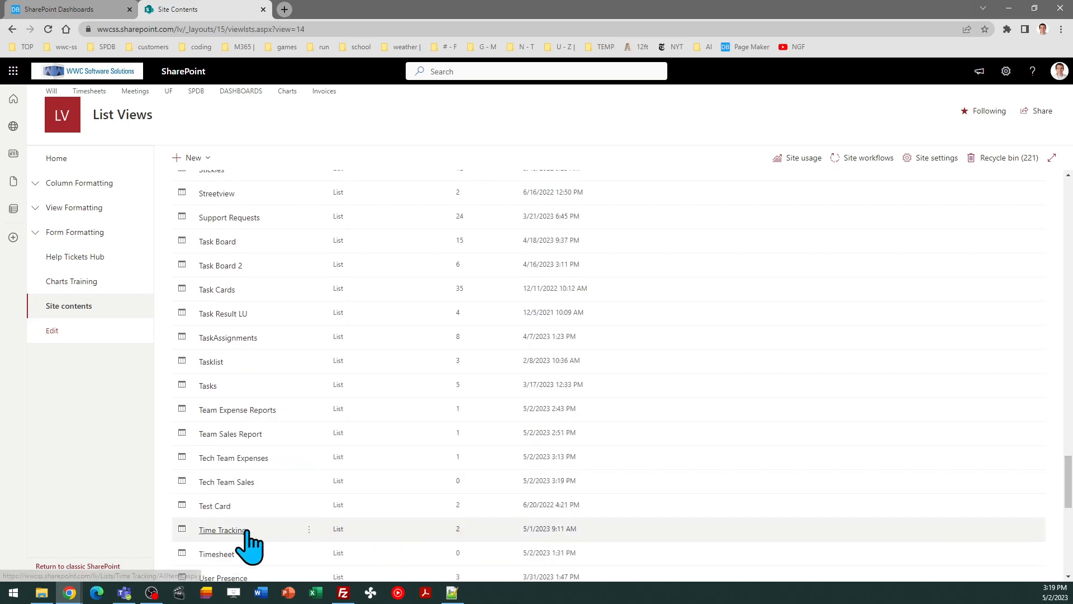
left_click(234, 482)
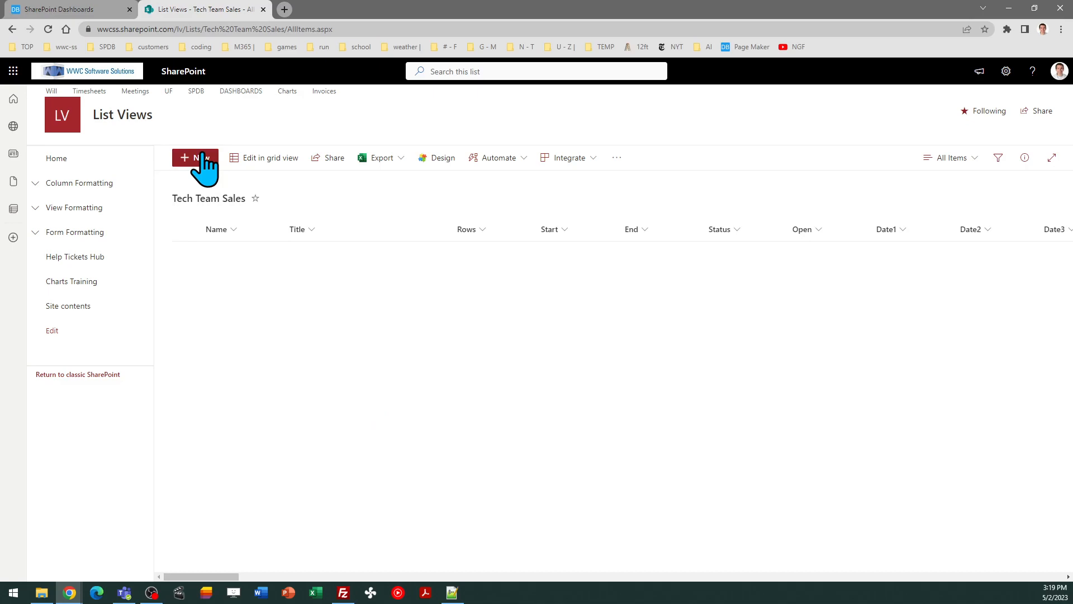
Add and save a new item with a team member as Name, Start 5/21/2023, End 5/27/2023
left_click(202, 159)
left_click(696, 178)
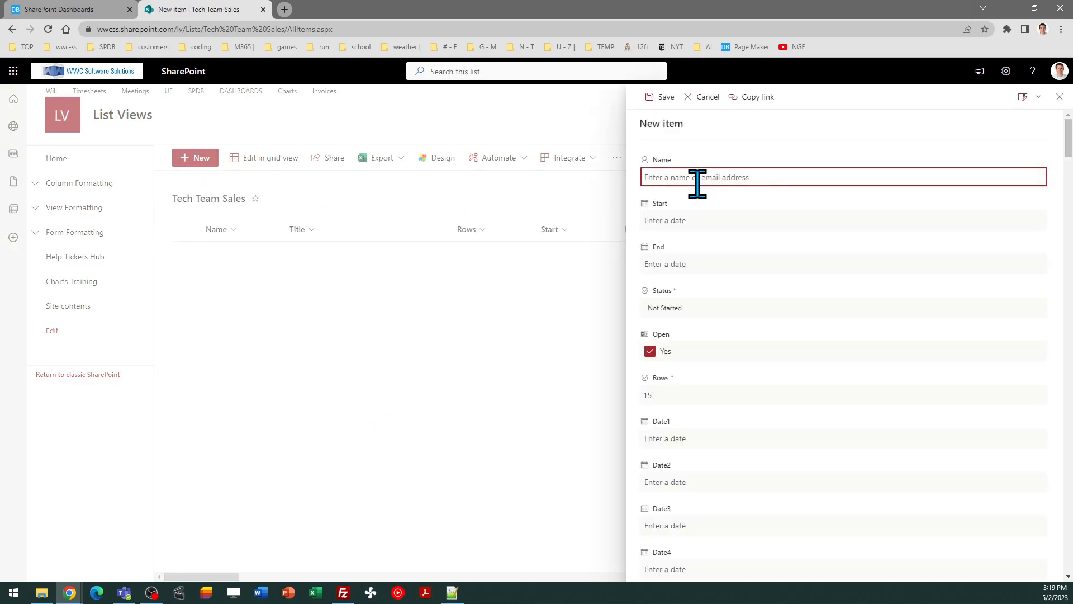
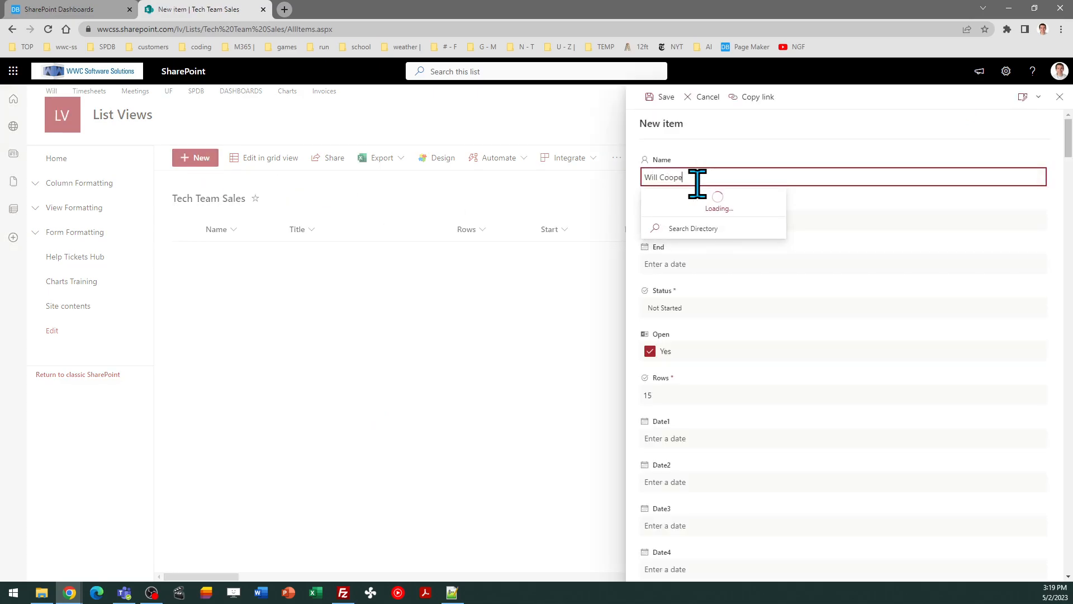
left_click(710, 203)
left_click(698, 220)
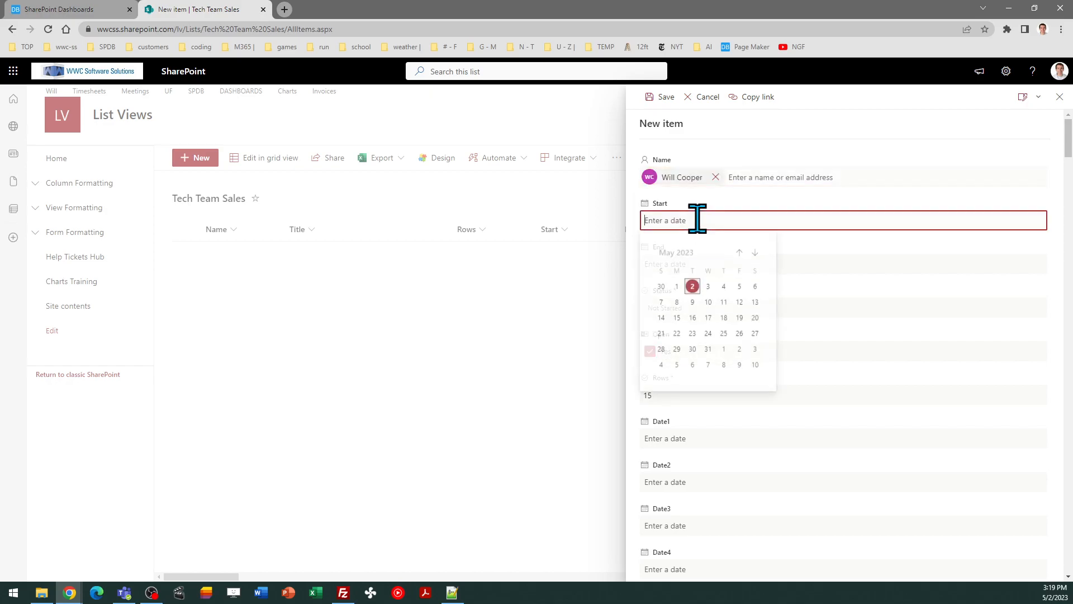
left_click(666, 334)
left_click(714, 263)
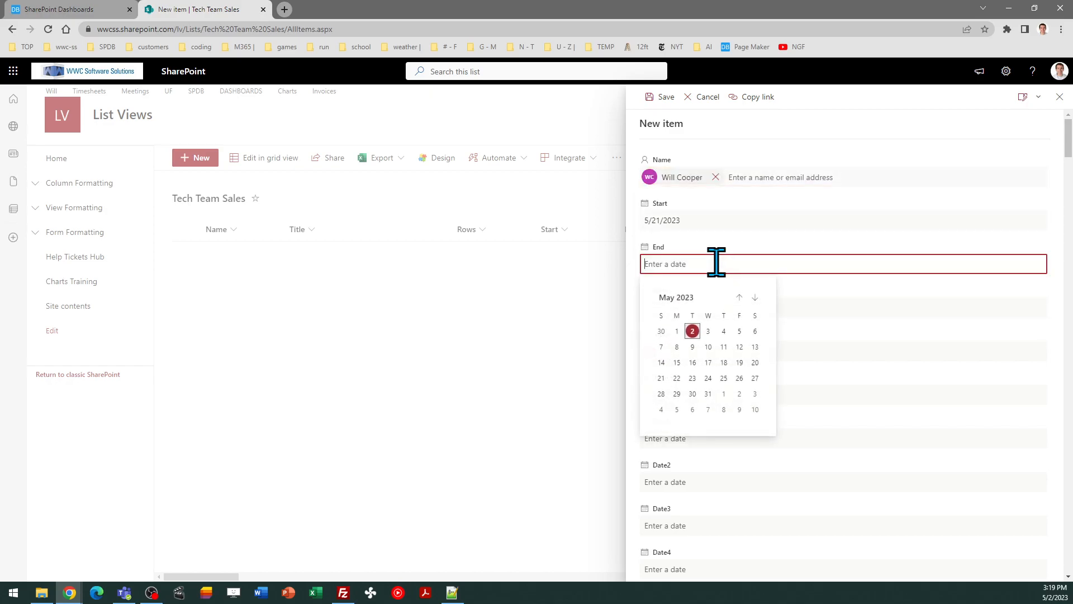
left_click(755, 378)
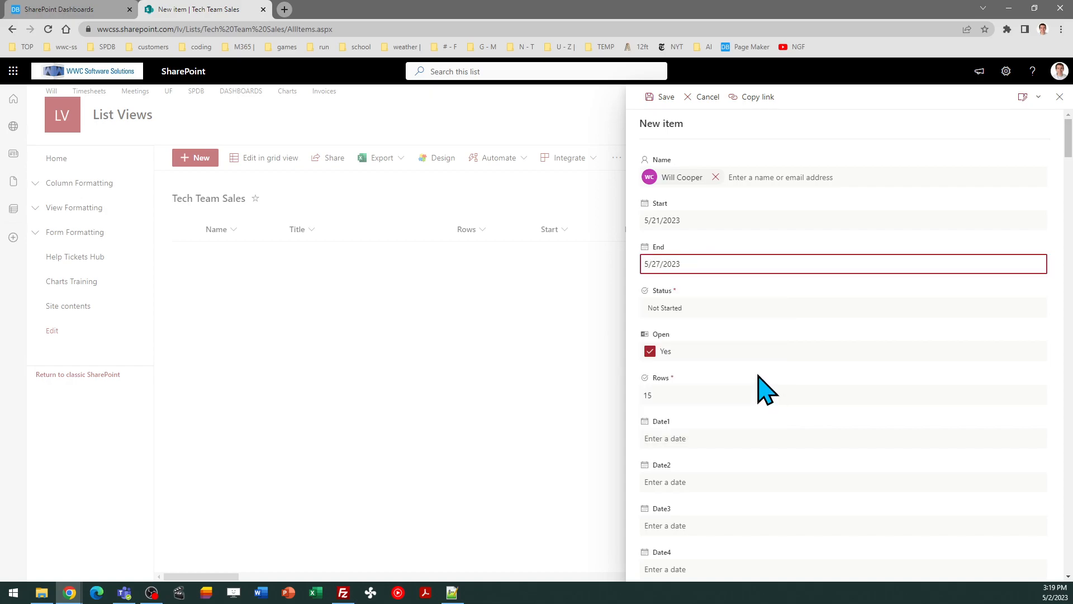
left_click(660, 96)
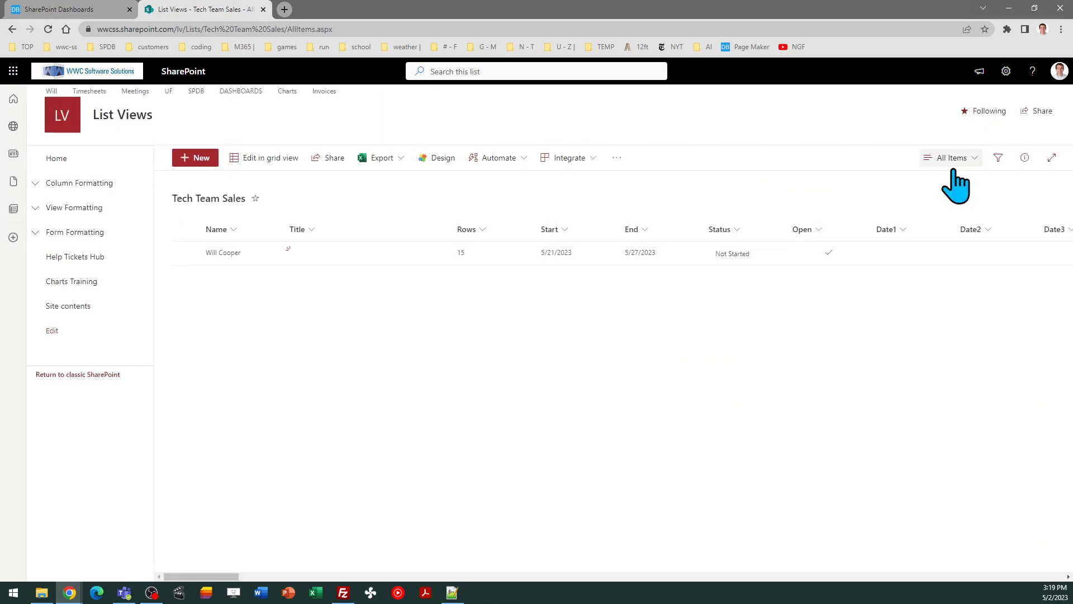
Switch Tech Team Sales from All Items to the Report view, then return to Dashboard Maker Pro
left_click(951, 162)
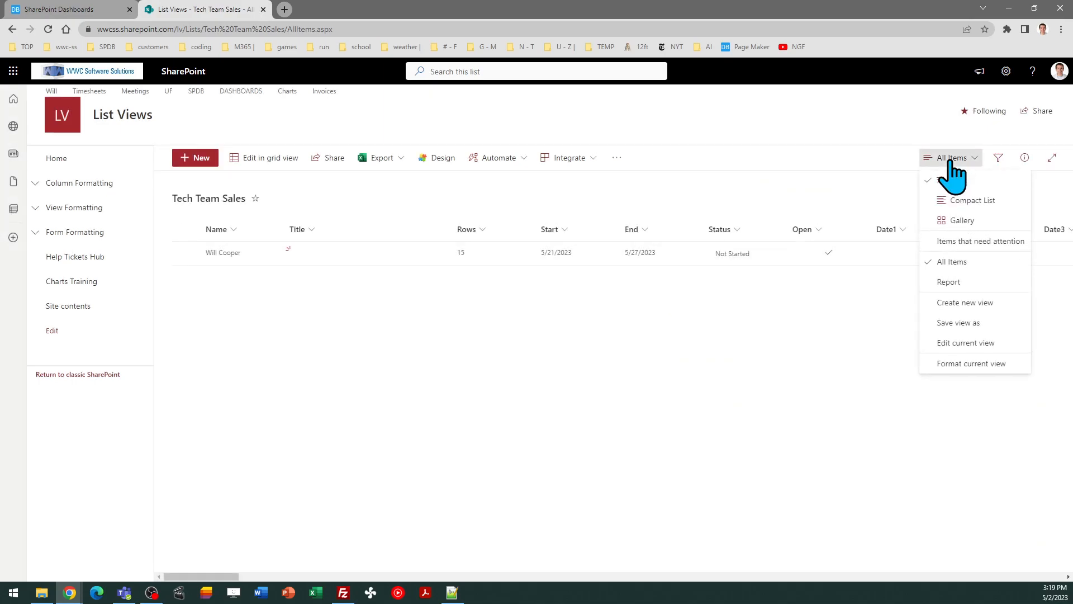
left_click(966, 292)
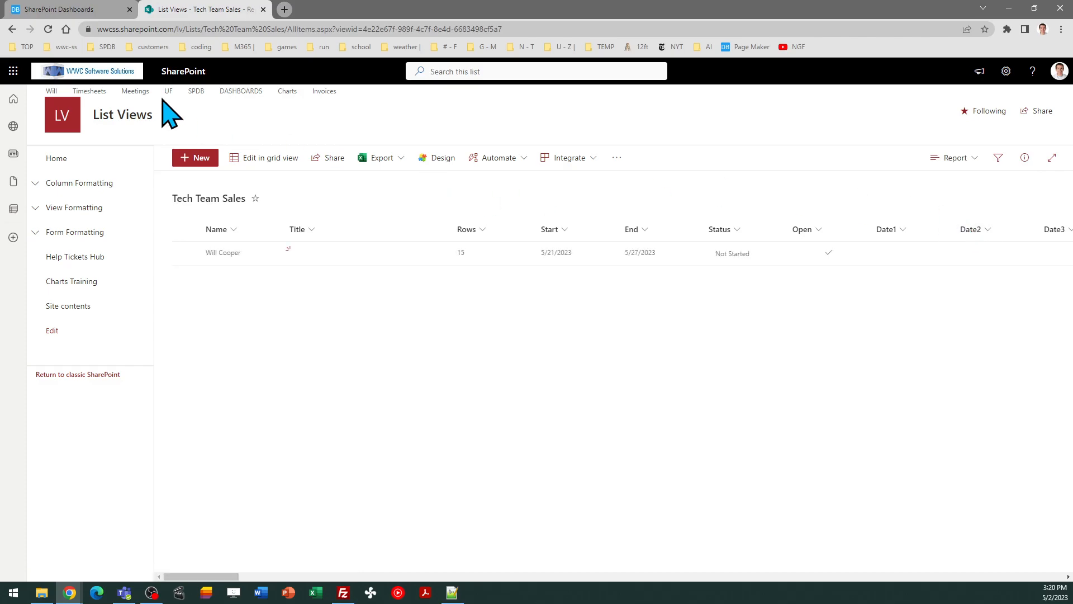
left_click(89, 9)
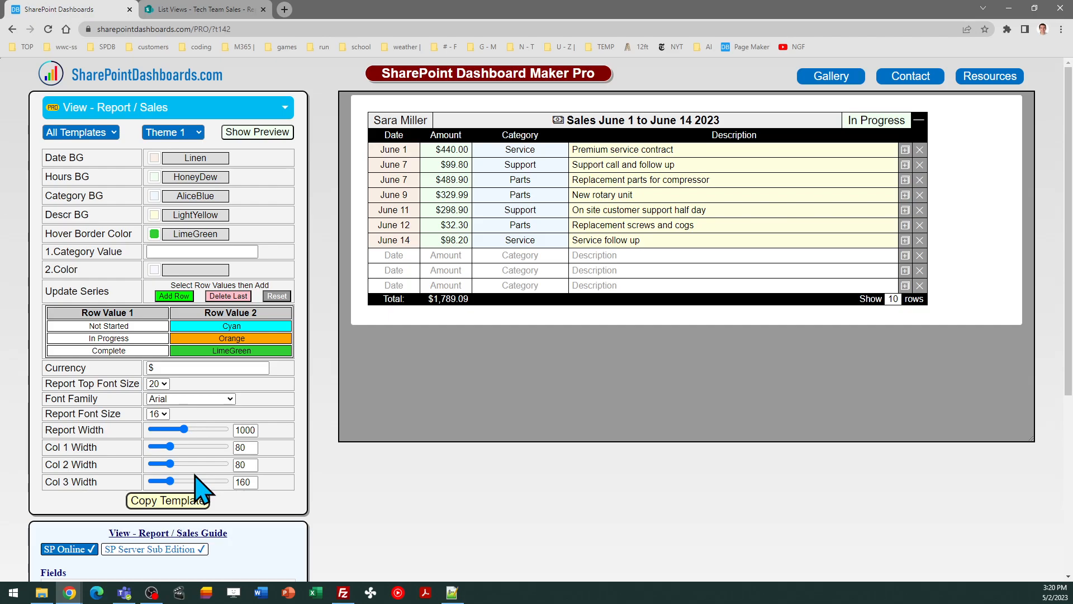
Widen the report's first column and set the Date background to GhostWhite
left_click_drag(173, 446, 191, 480)
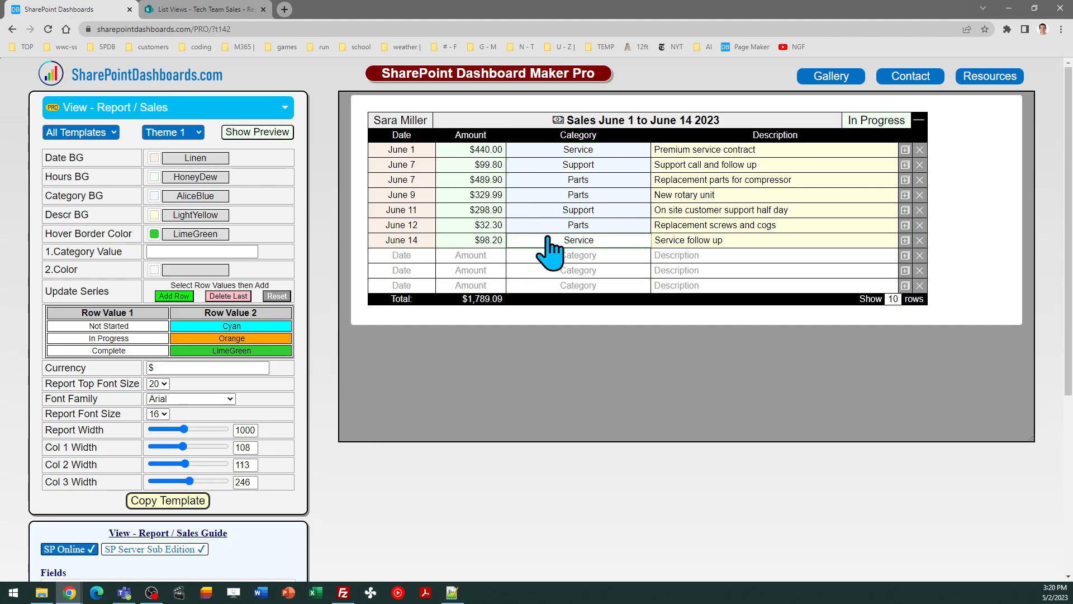
left_click(155, 158)
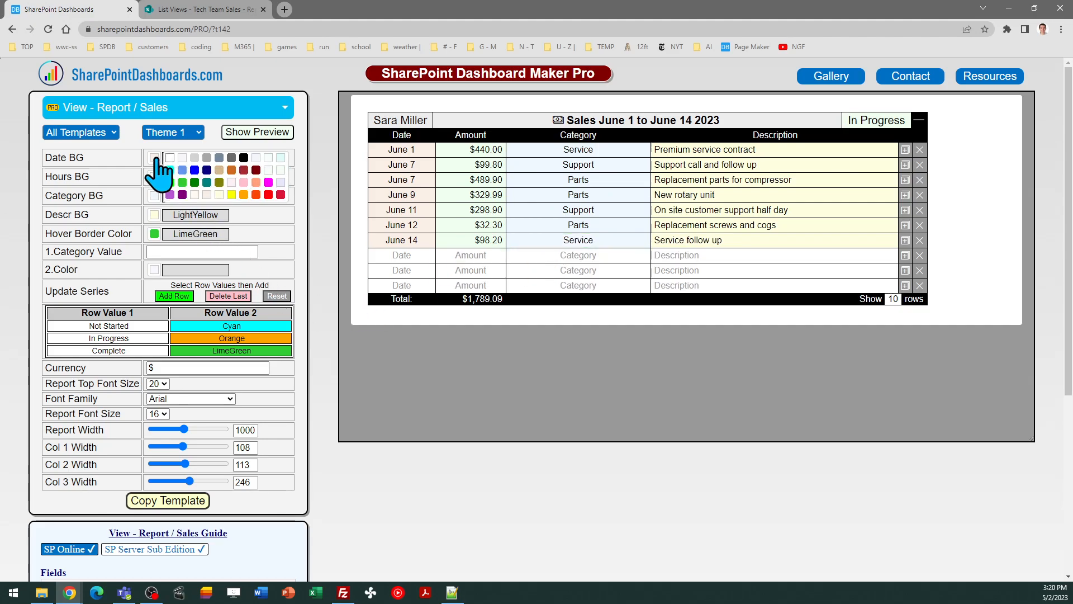
left_click(182, 158)
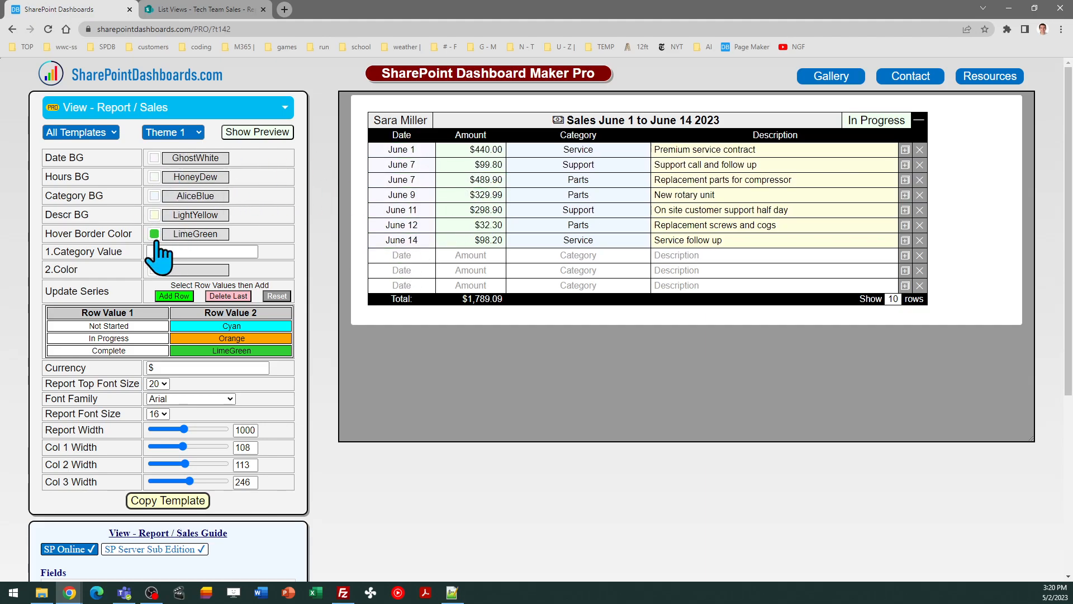
Set Report Top Font Size to 24 and Report Font Size to 18, then reload
left_click(163, 384)
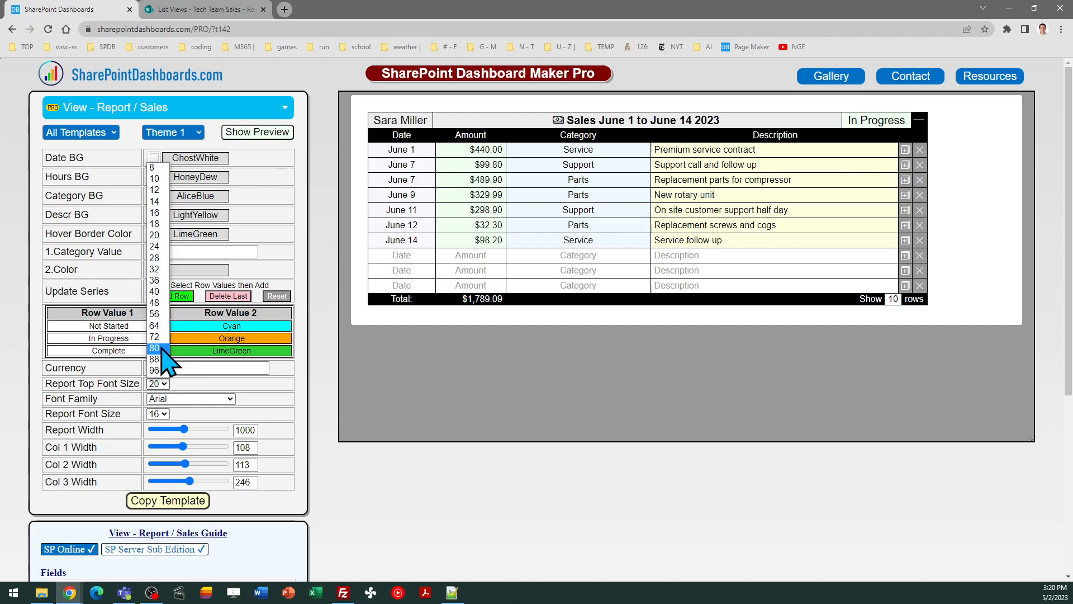
left_click(164, 255)
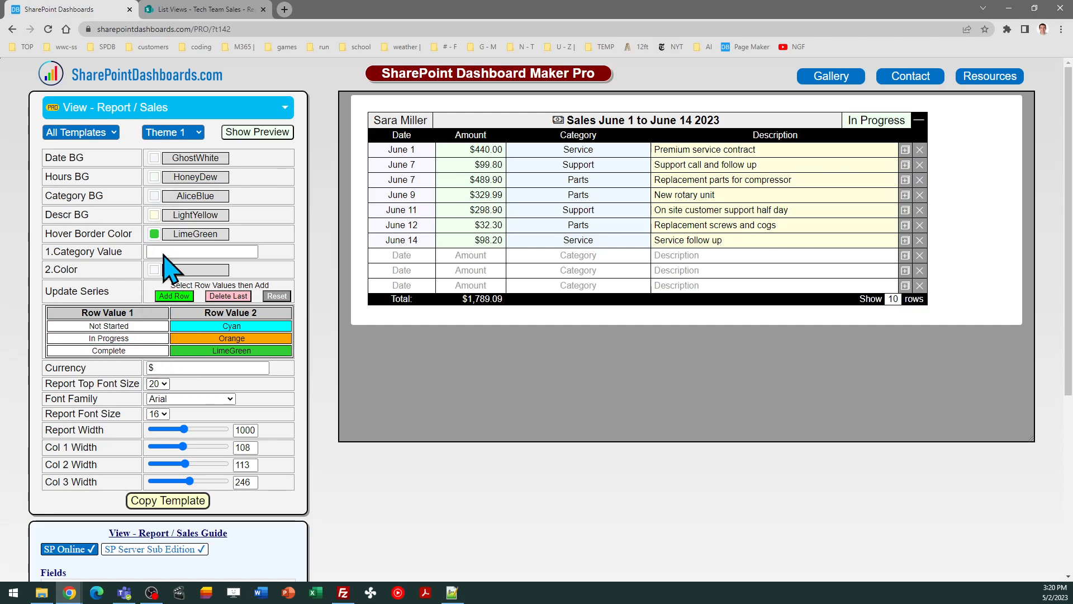
left_click(163, 415)
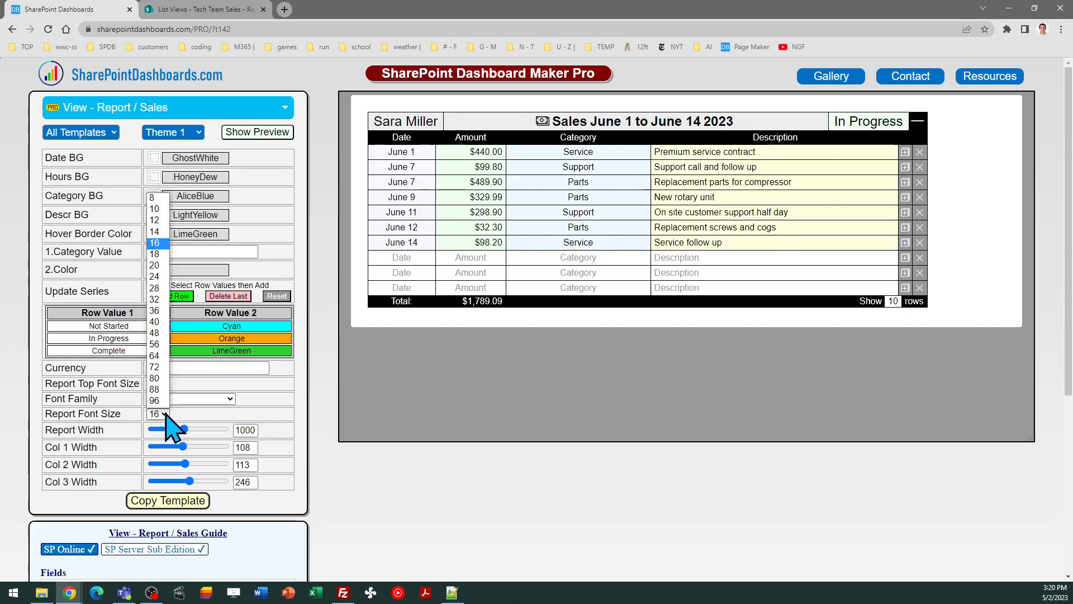
left_click(158, 254)
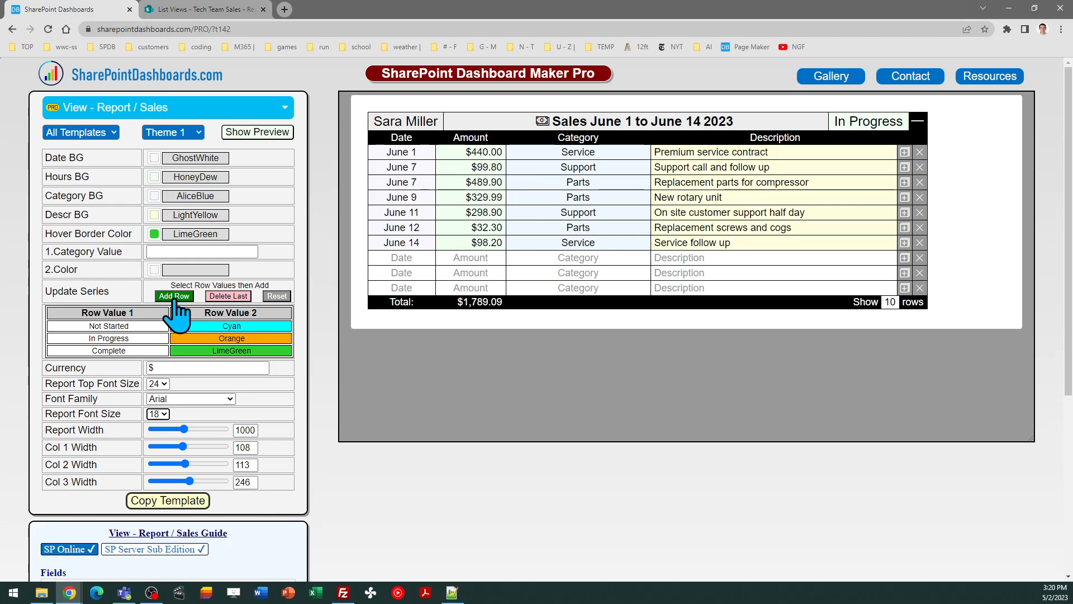
left_click(48, 29)
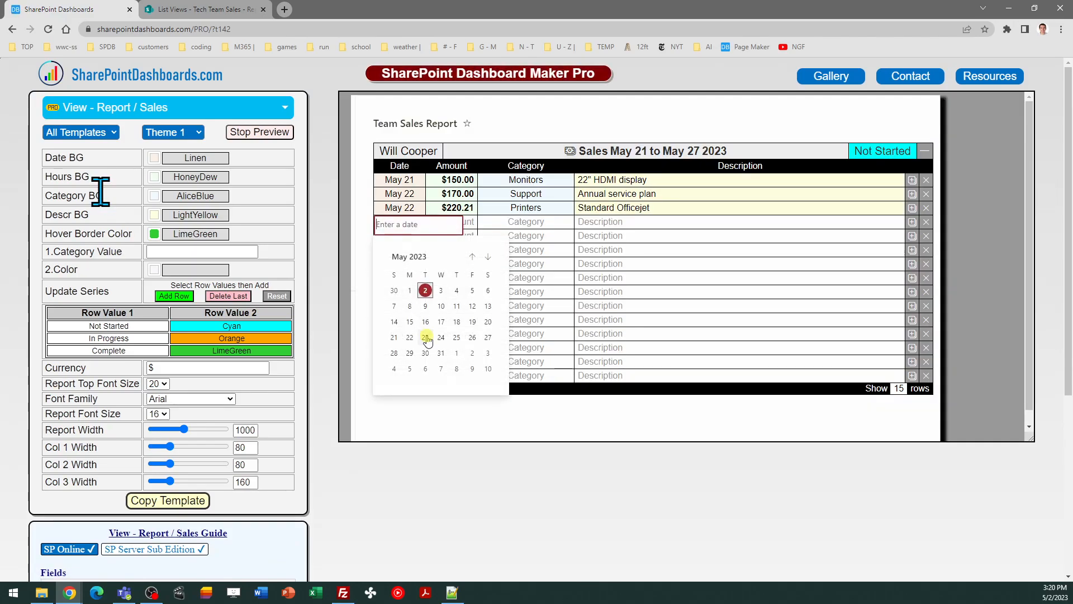
Set the preview row's date to May 23 and copy the Report / Sales template code
left_click(426, 340)
left_click(462, 223)
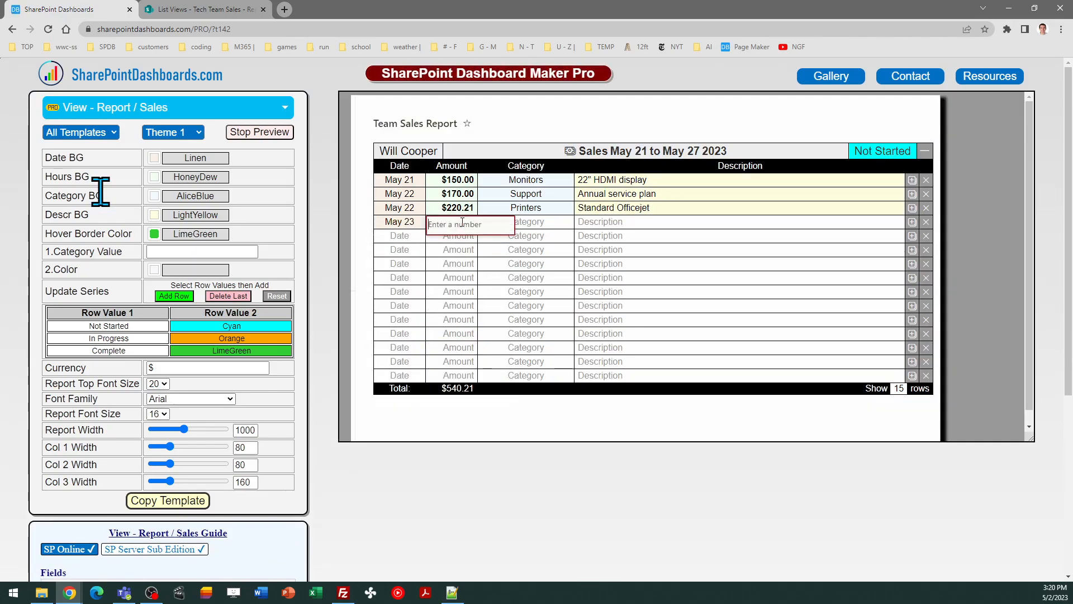
left_click(167, 501)
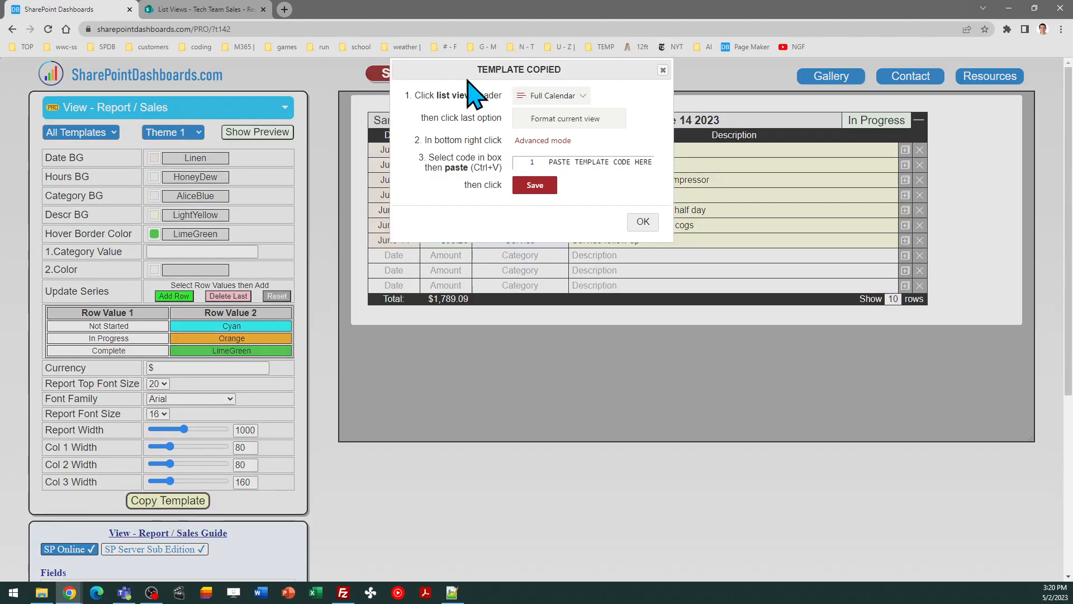
left_click(640, 222)
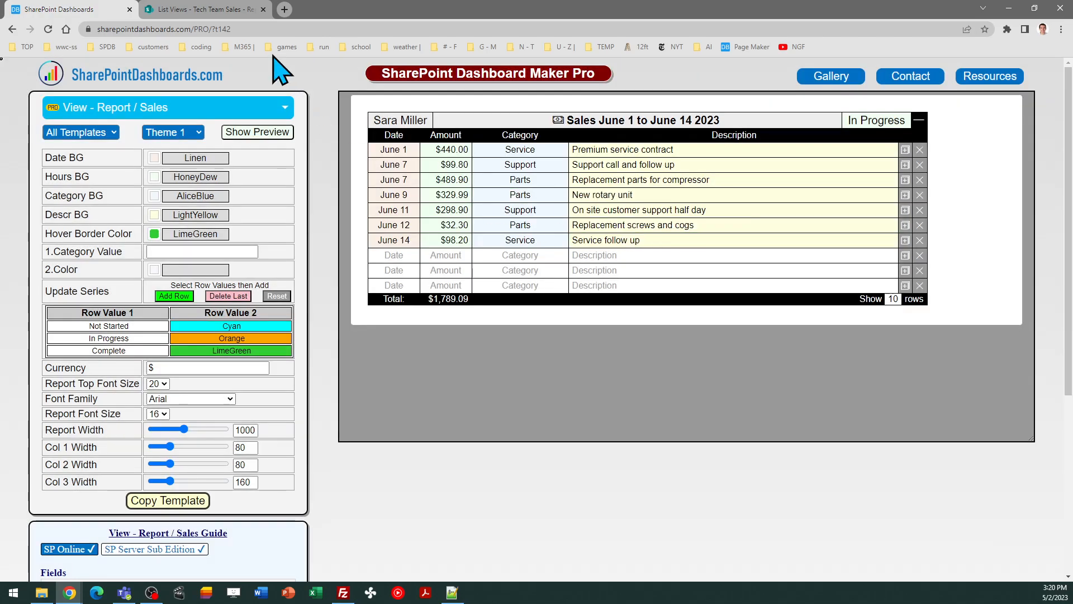
Replace the Report view's advanced-mode formatting JSON with the copied template and save it
left_click(201, 9)
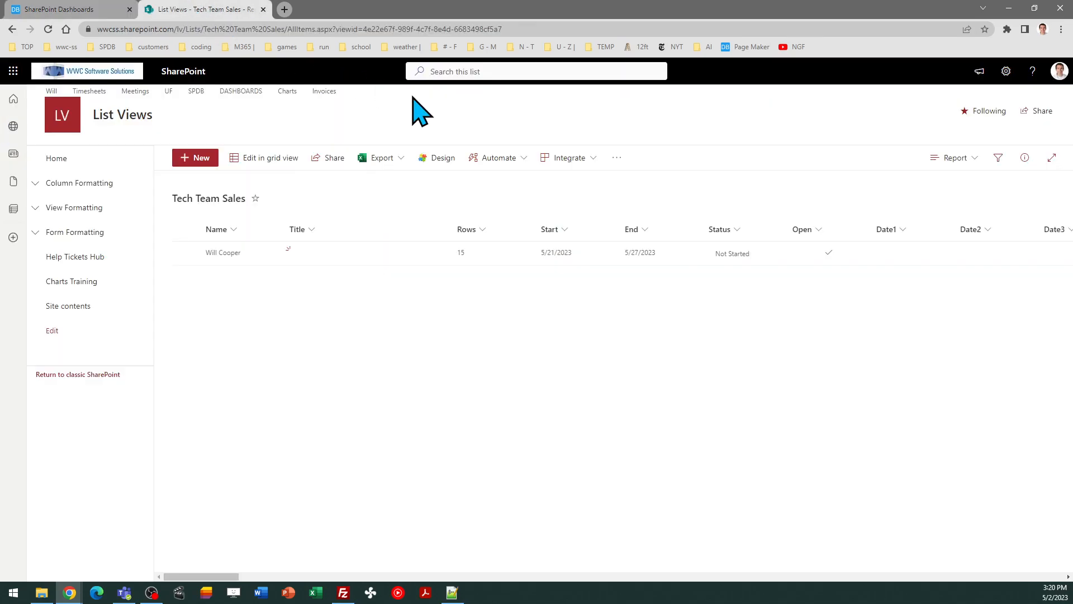
left_click(953, 158)
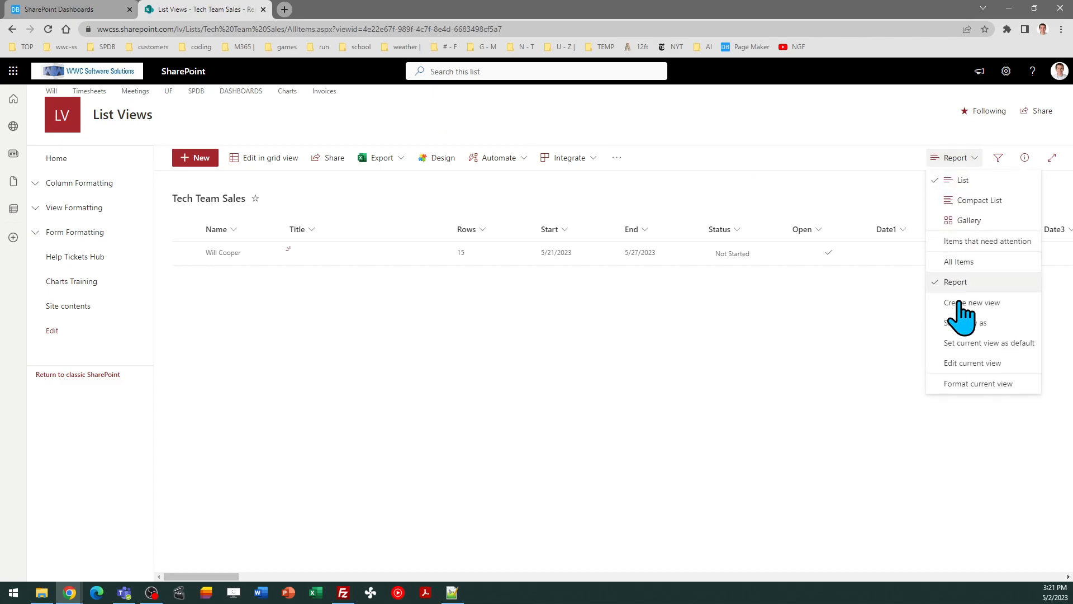
left_click(961, 384)
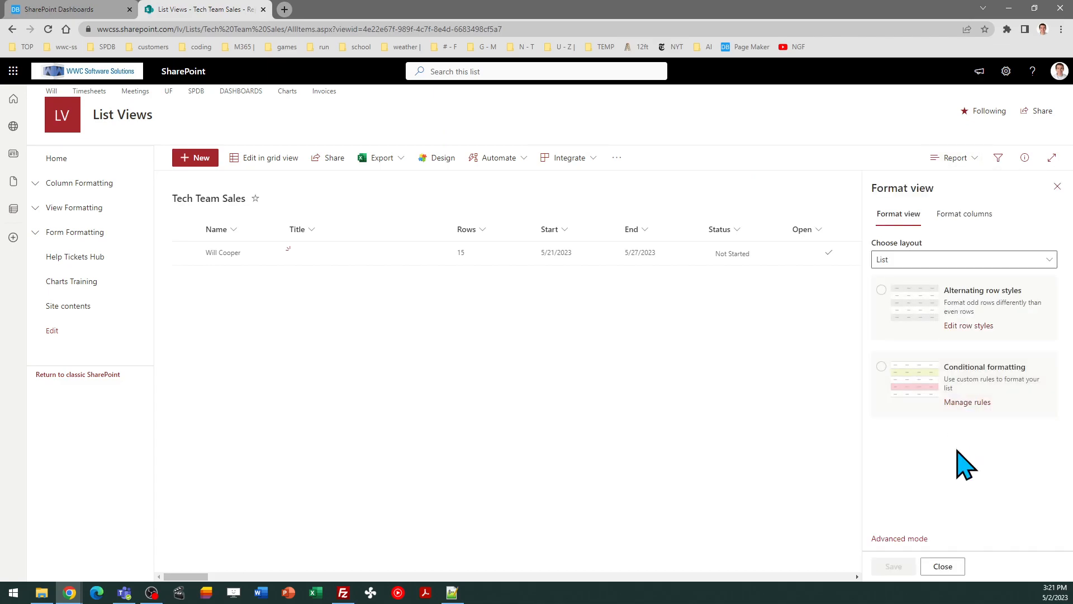
left_click(896, 538)
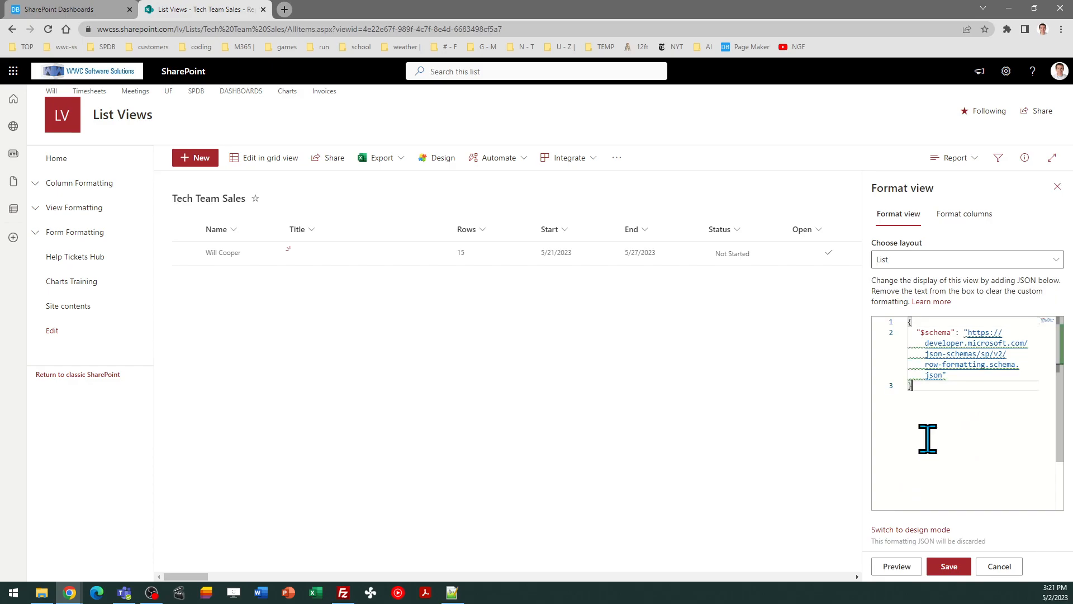
key("ctrl+a")
key("ctrl+v")
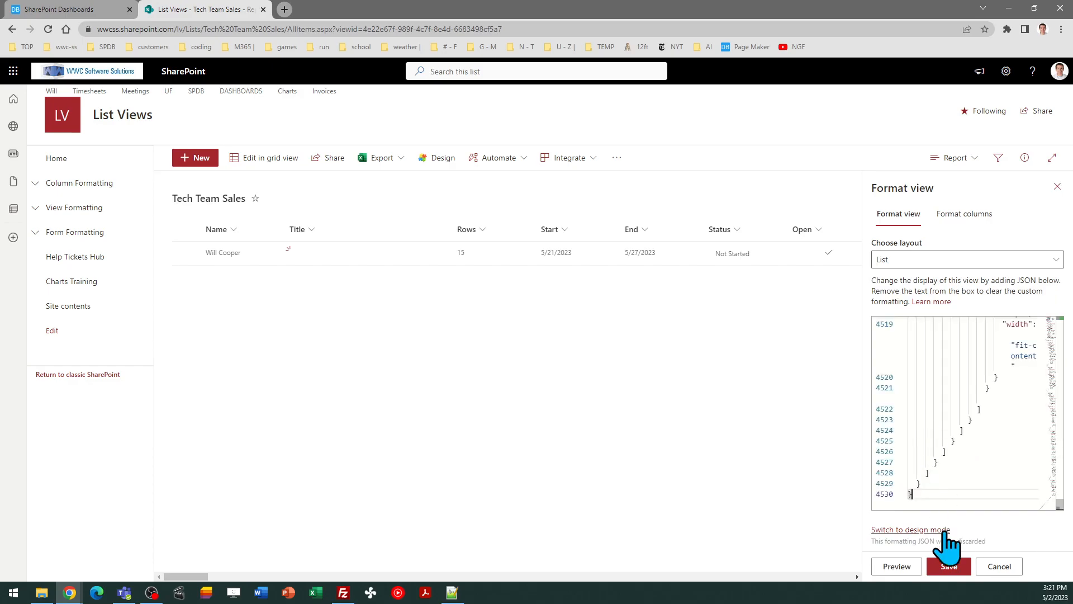
left_click(949, 566)
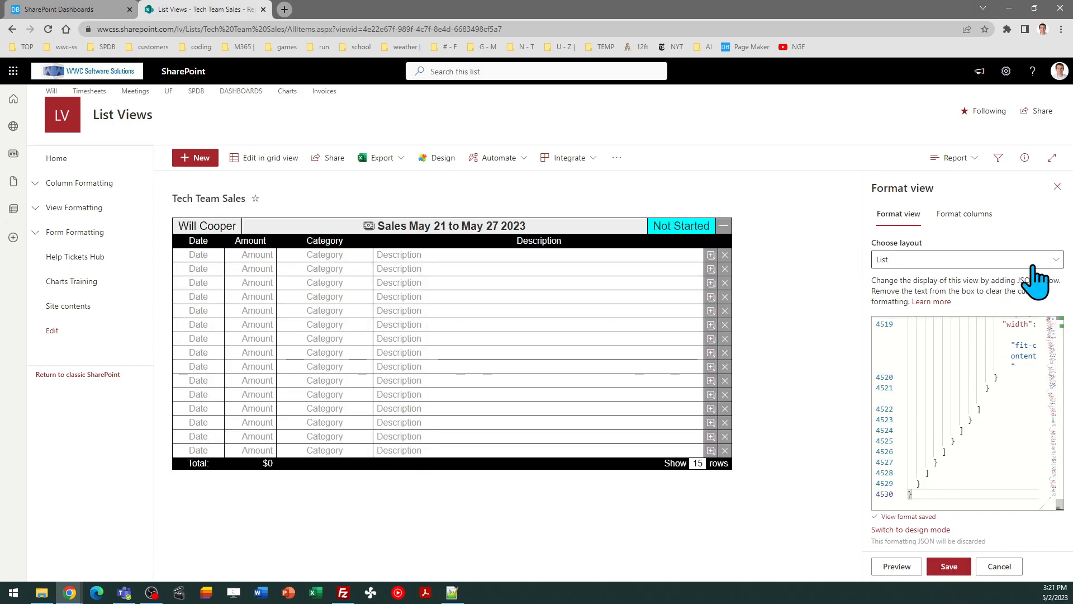
left_click(1057, 184)
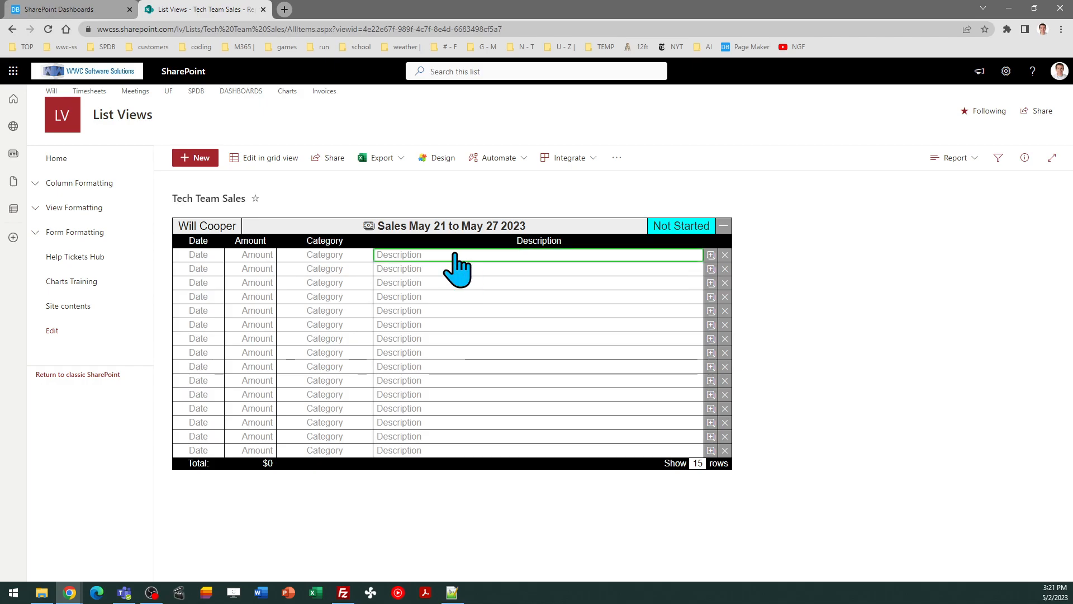
Fill in the first row's date as May 22 and its amount as $550.95
left_click(199, 256)
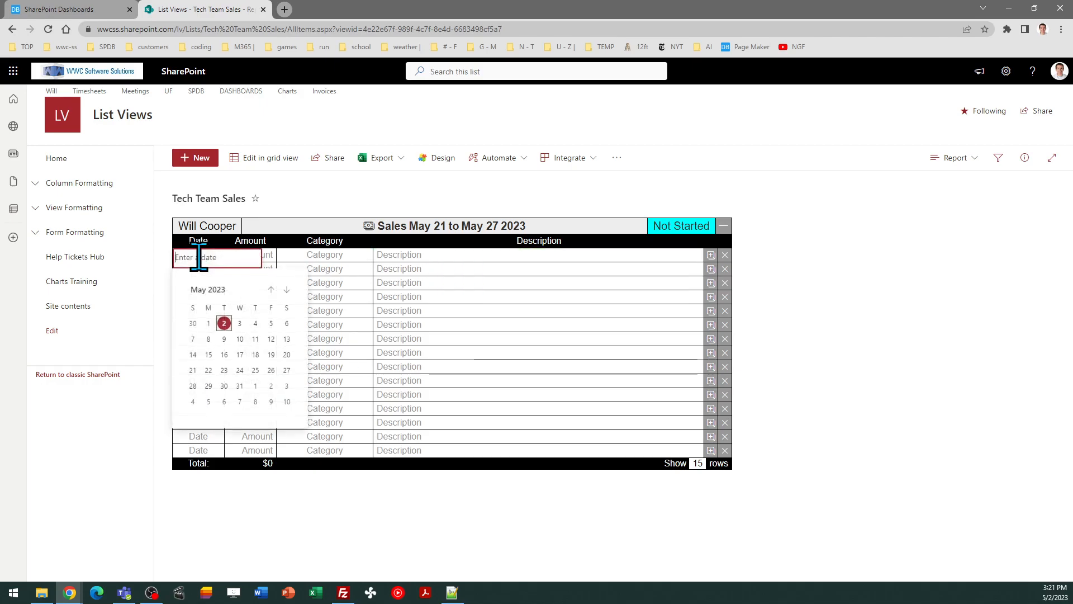
left_click(209, 370)
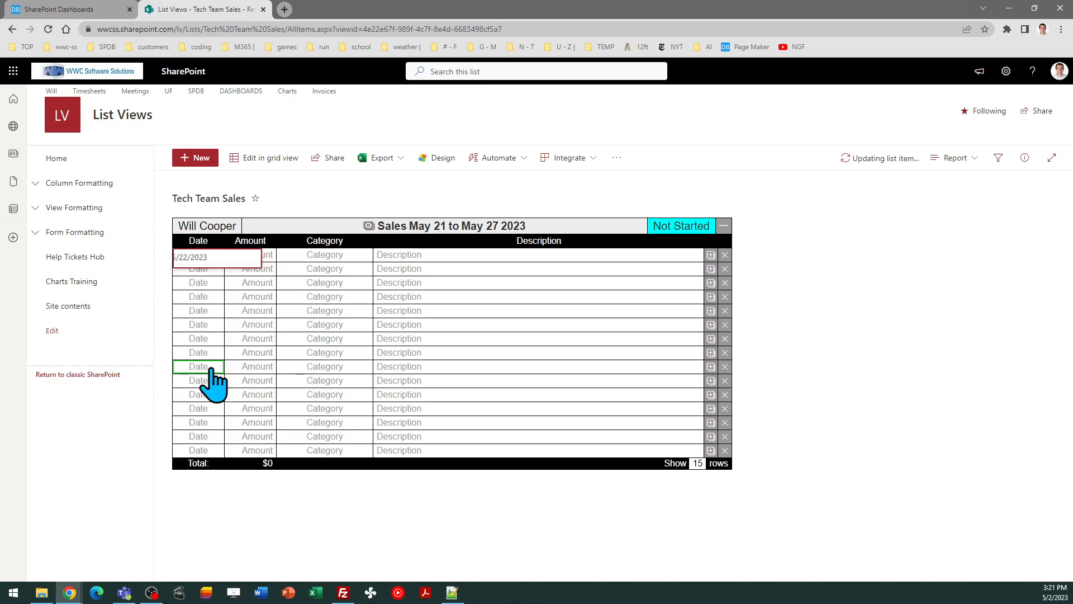
left_click(267, 256)
type("5")
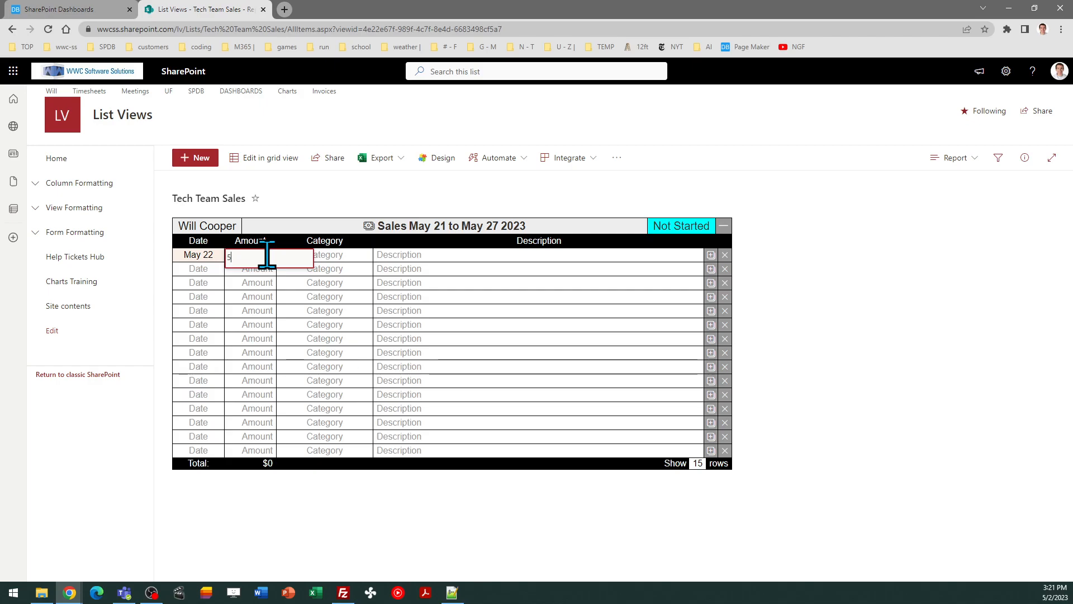
type("50.95")
key("Return")
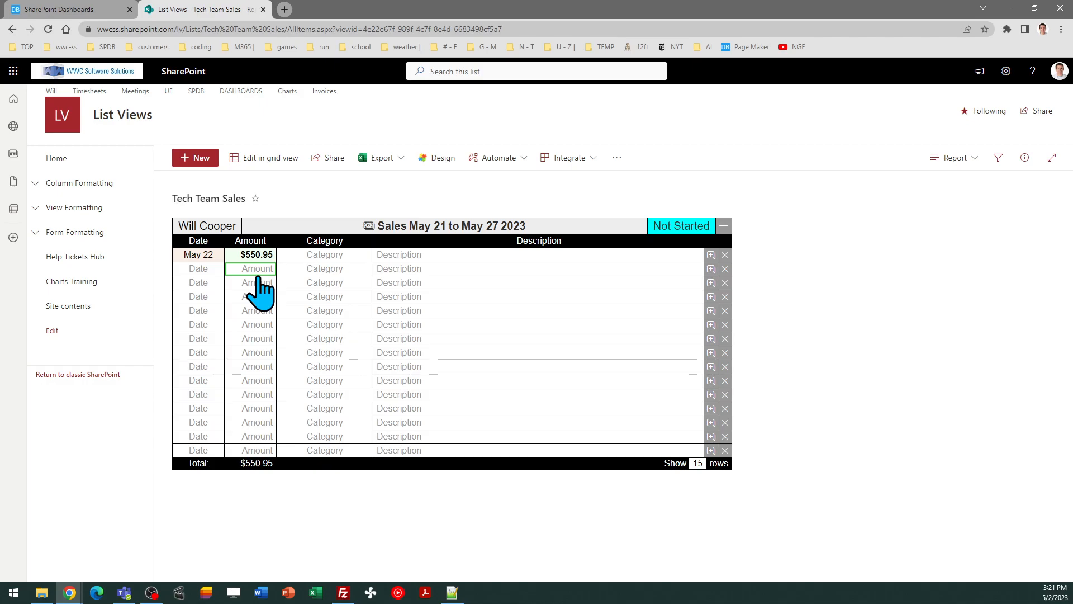
left_click(89, 10)
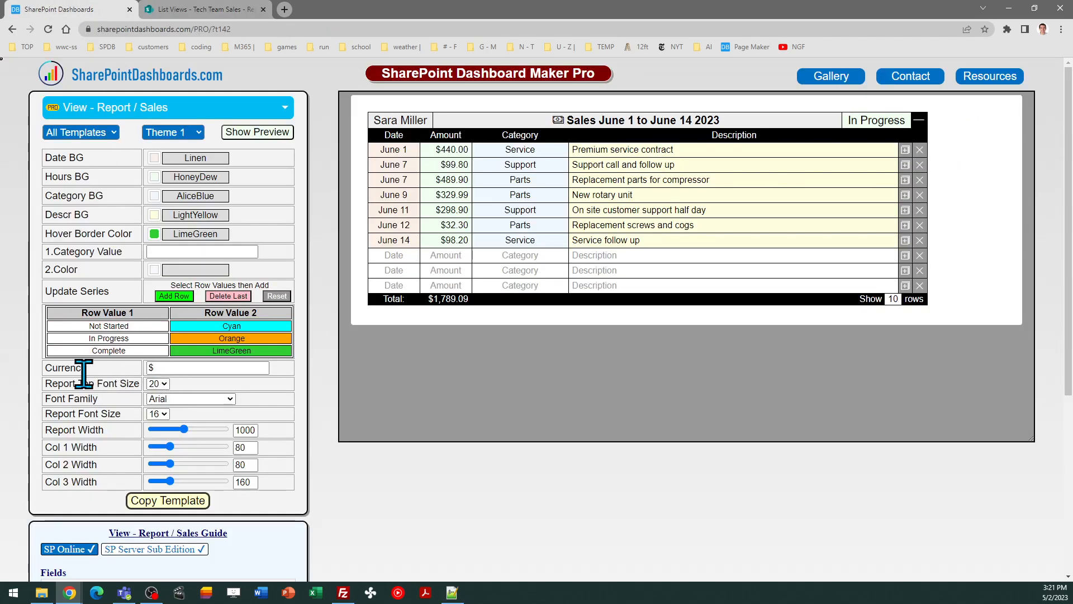
left_click(193, 9)
Enter Technology as the row's category and 'Deluxe computer display' as its description
left_click(315, 256)
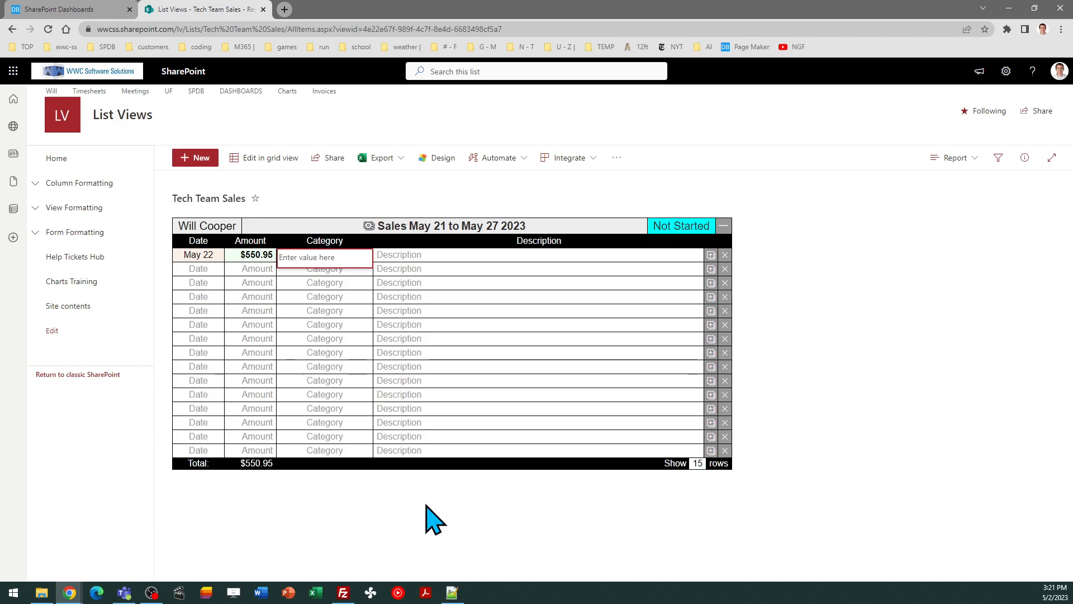
type("Technology")
key("Return")
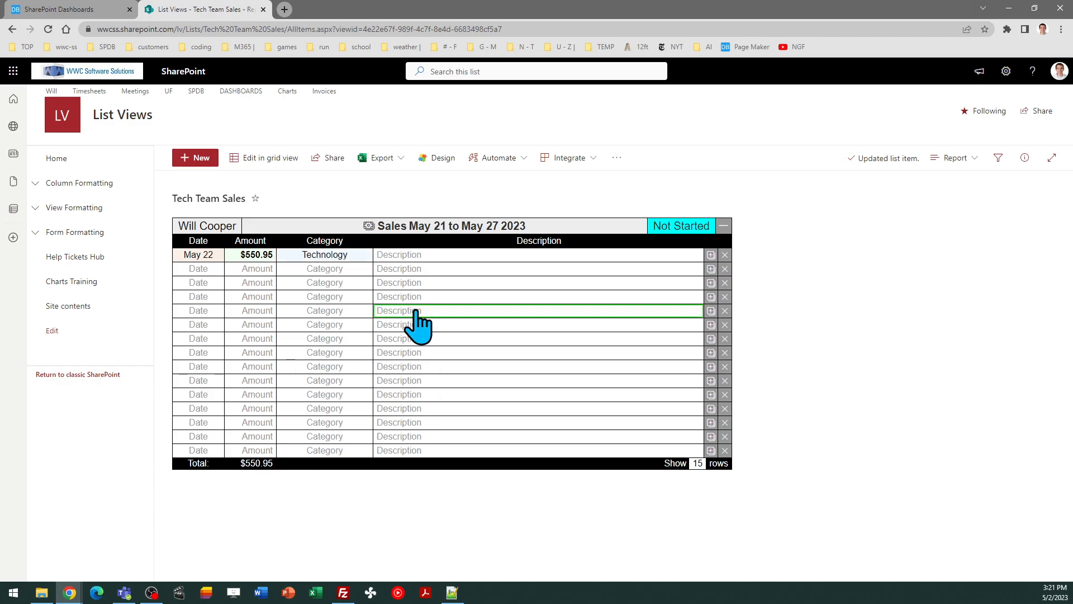
left_click(434, 257)
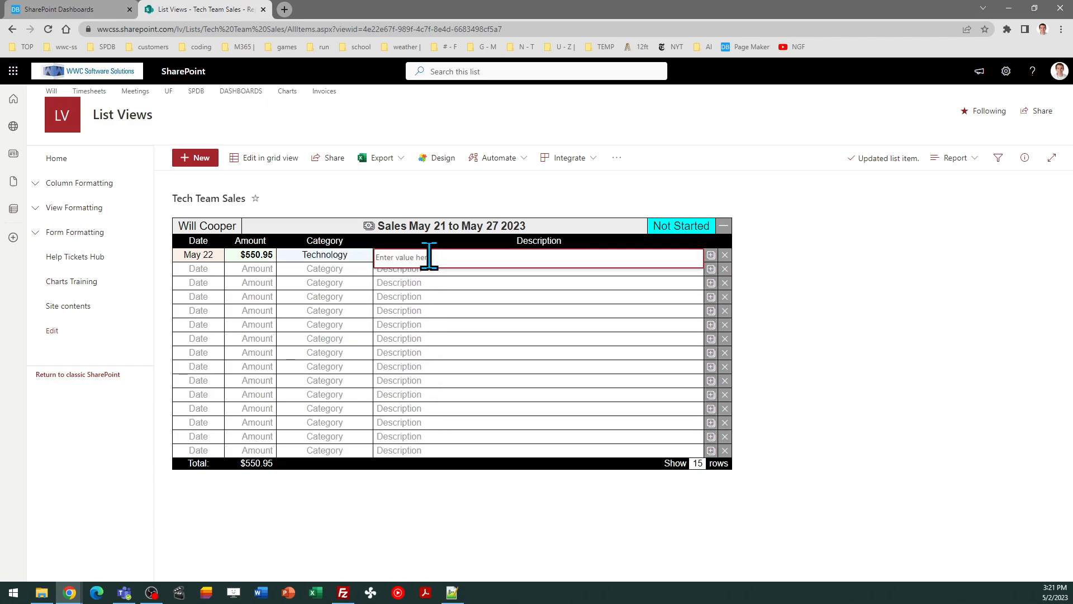
type("Deluxe computer display")
key("Return")
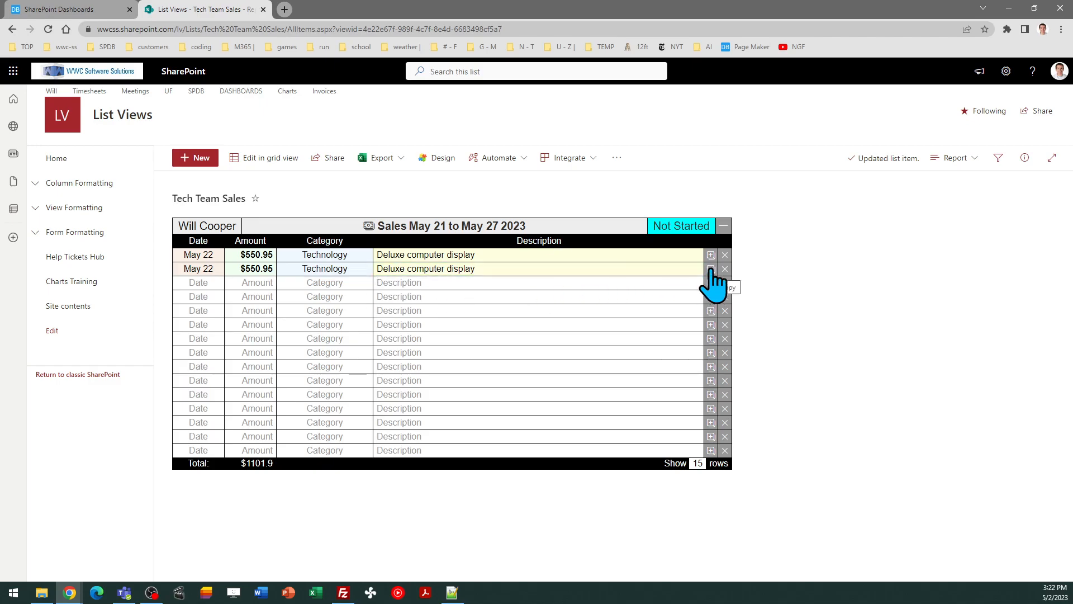
Change the third row's date to May 23, then delete that row
left_click(216, 283)
left_click(225, 397)
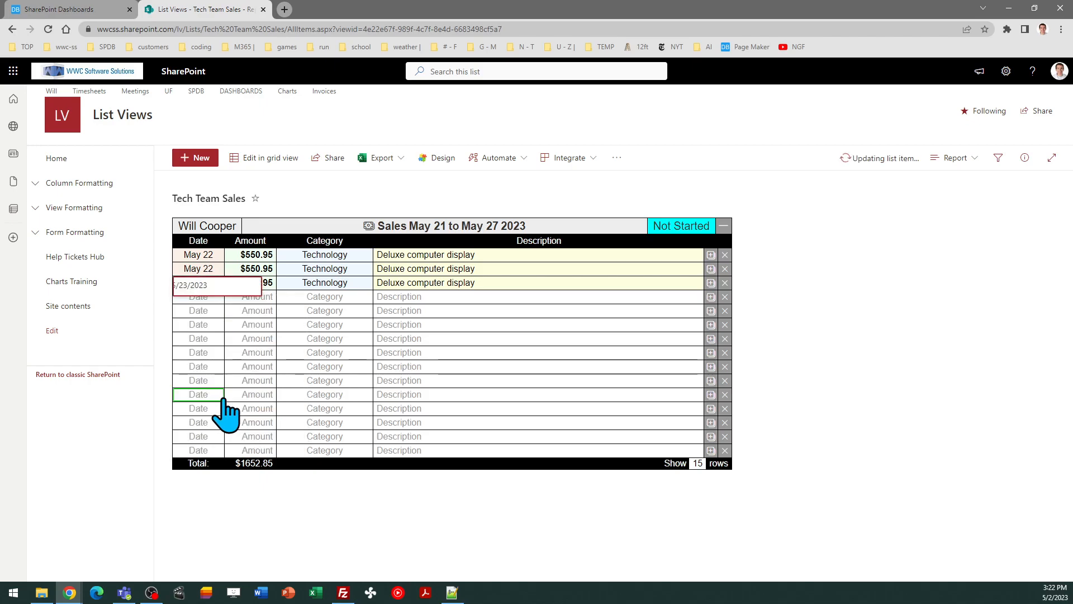
left_click(726, 282)
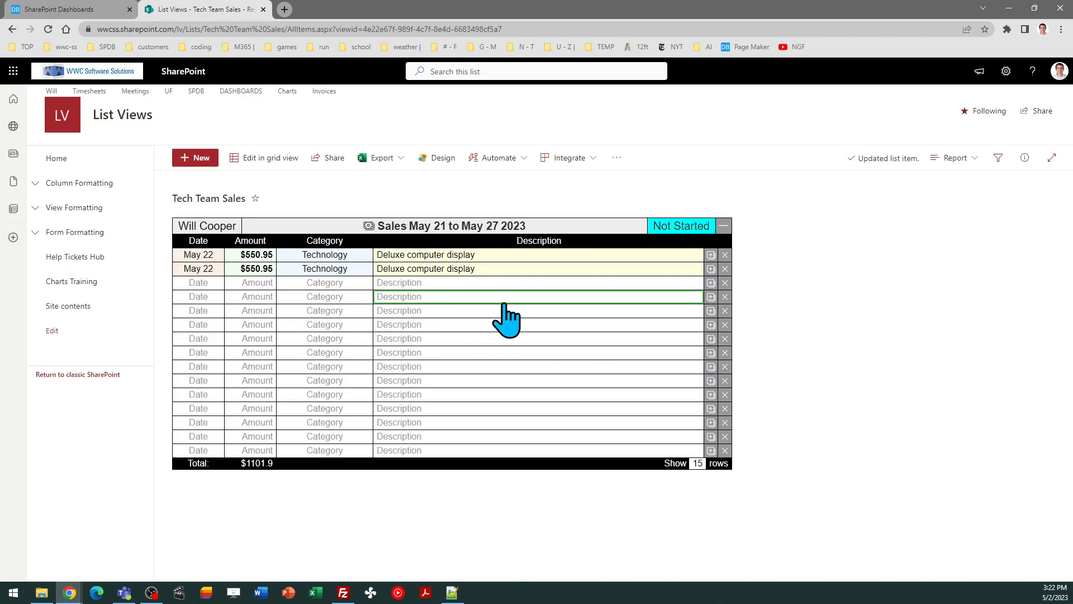
Set the report to show 20 rows, then 10, and begin editing the third row's category
left_click(698, 464)
left_click(773, 450)
left_click(757, 442)
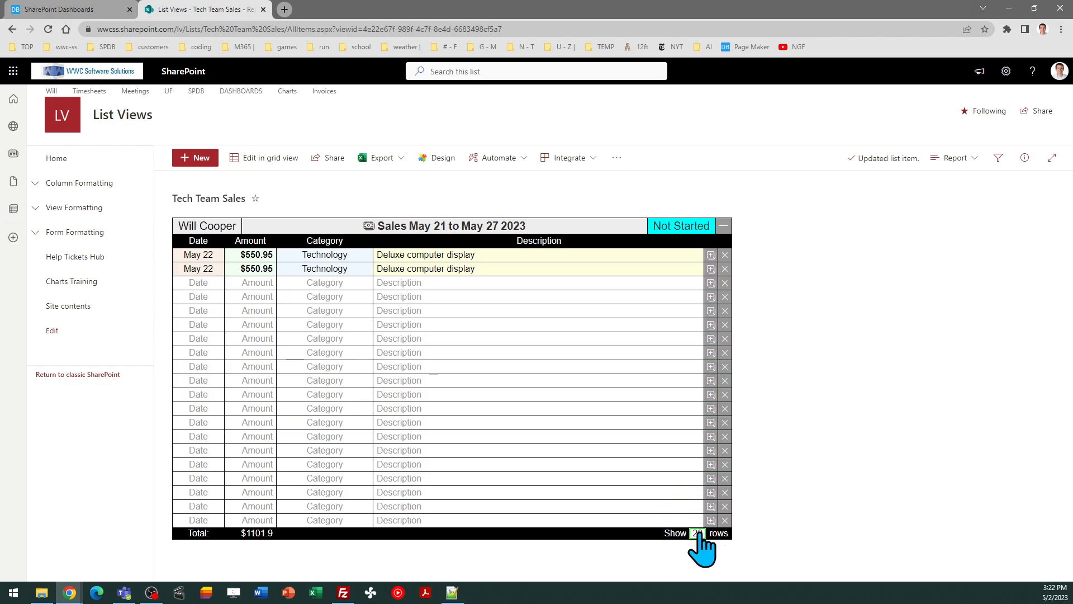
left_click(698, 533)
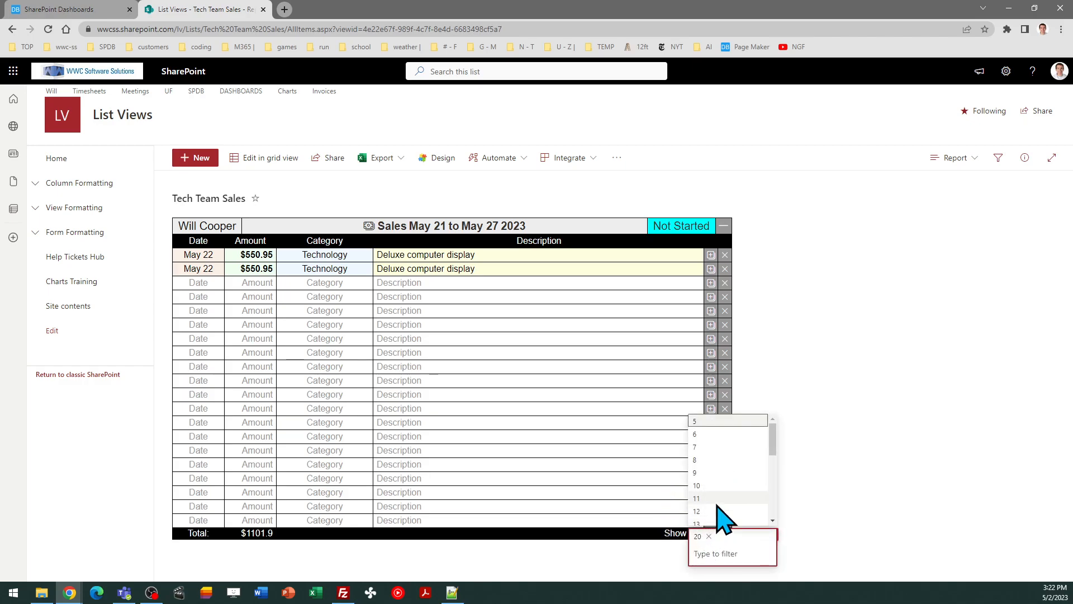
left_click(713, 445)
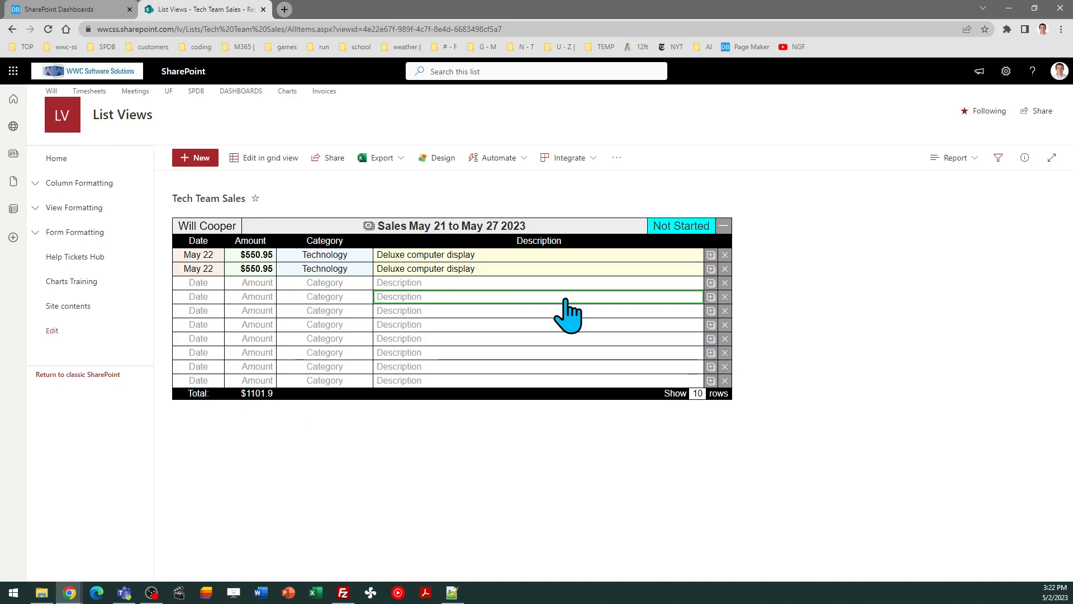
left_click(325, 284)
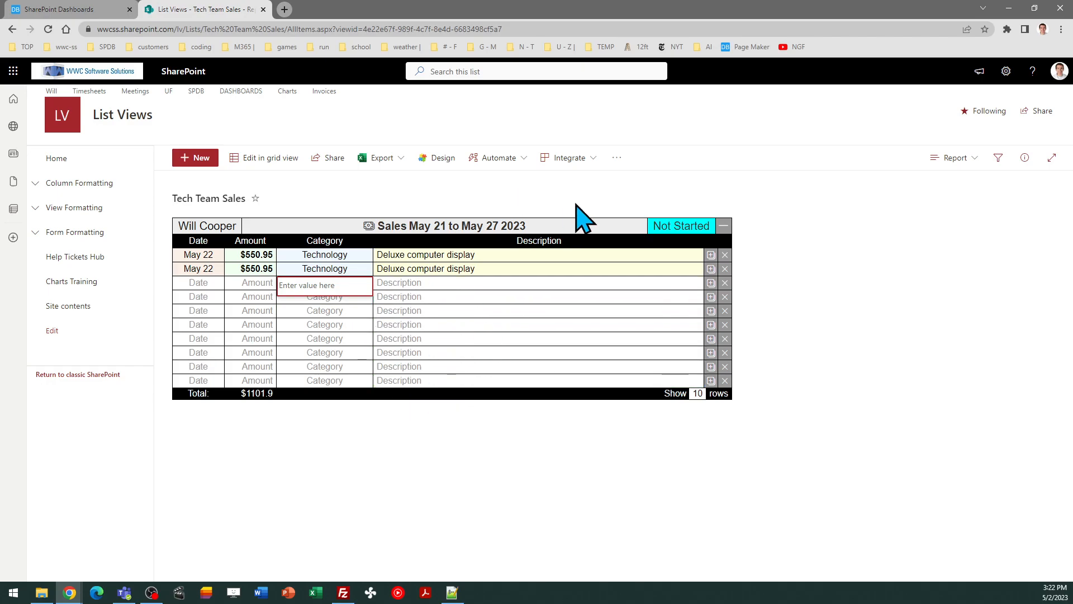
Open the Tech Team Sales list settings and scroll down to its columns
left_click(1006, 71)
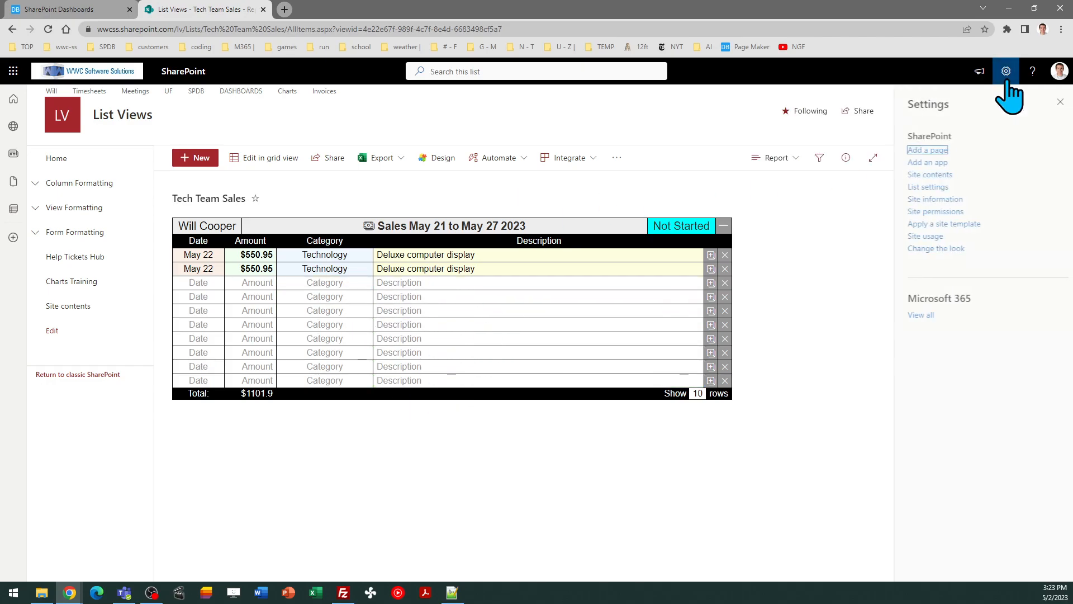
left_click(928, 187)
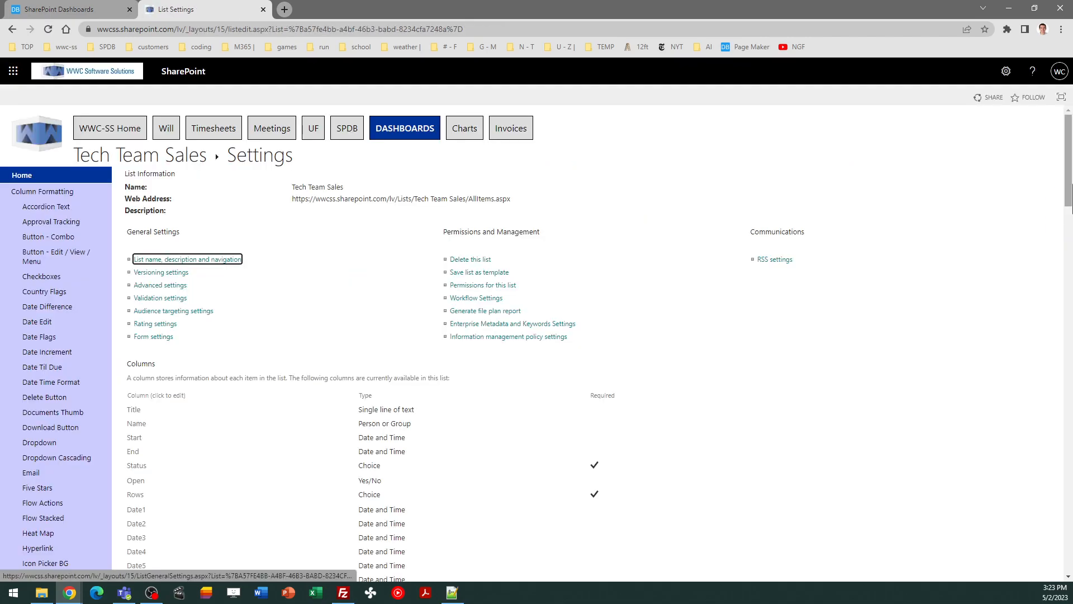
left_click_drag(1070, 170, 1070, 349)
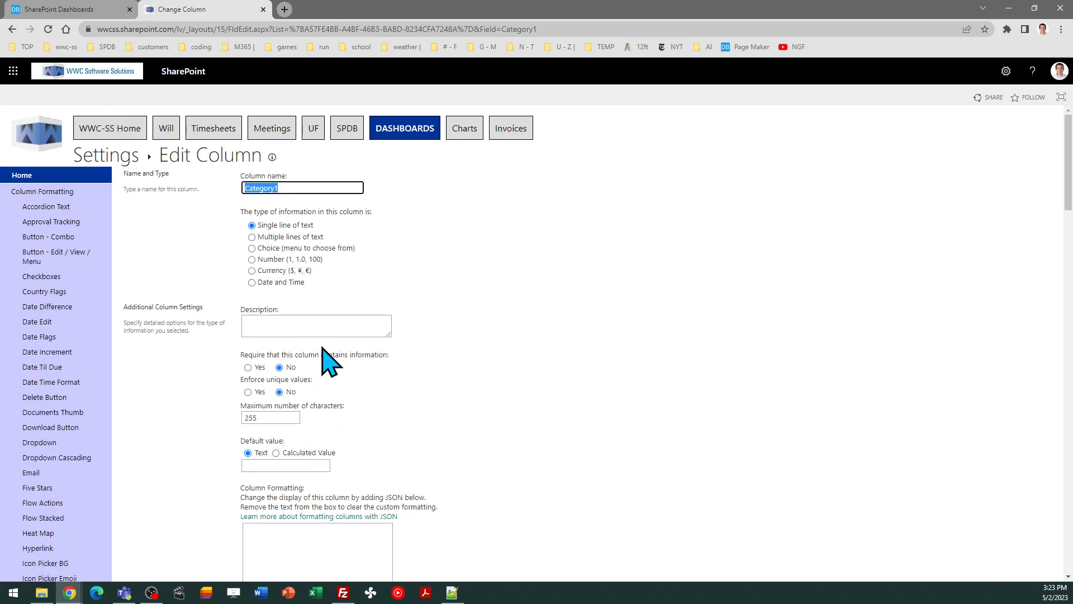
Try making Category1 a Choice column with Technology, then cancel so it stays single line of text
left_click(251, 248)
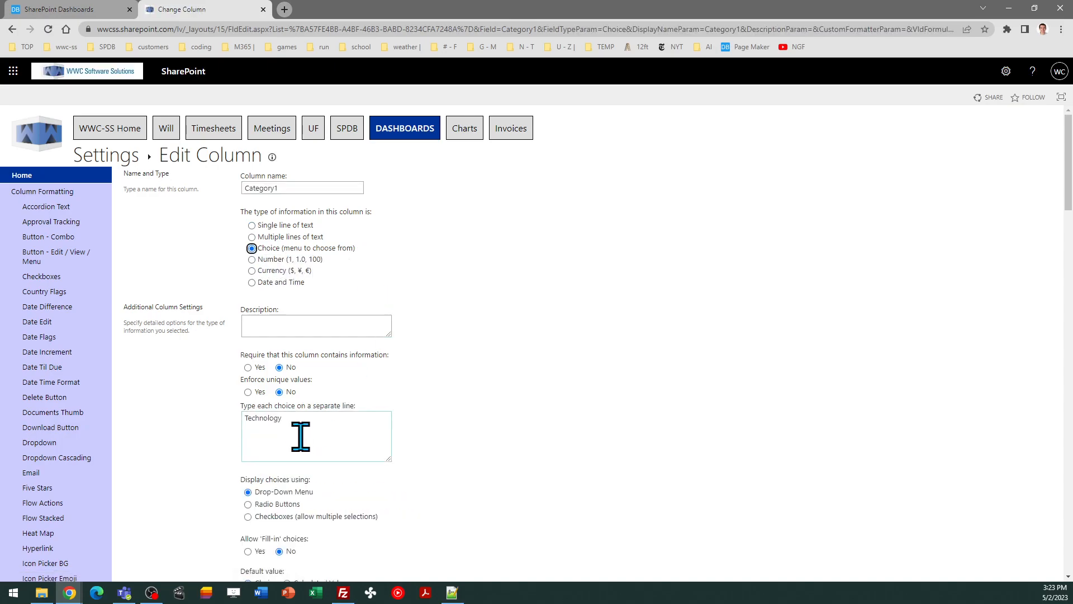
triple_click(300, 436)
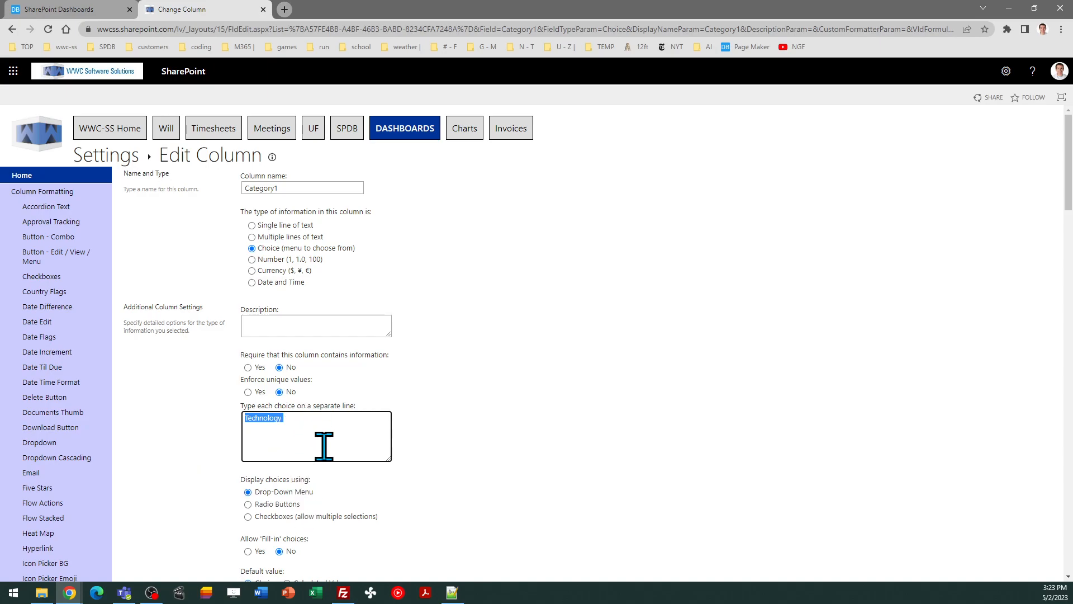
scroll(1069, 180, "down", 10)
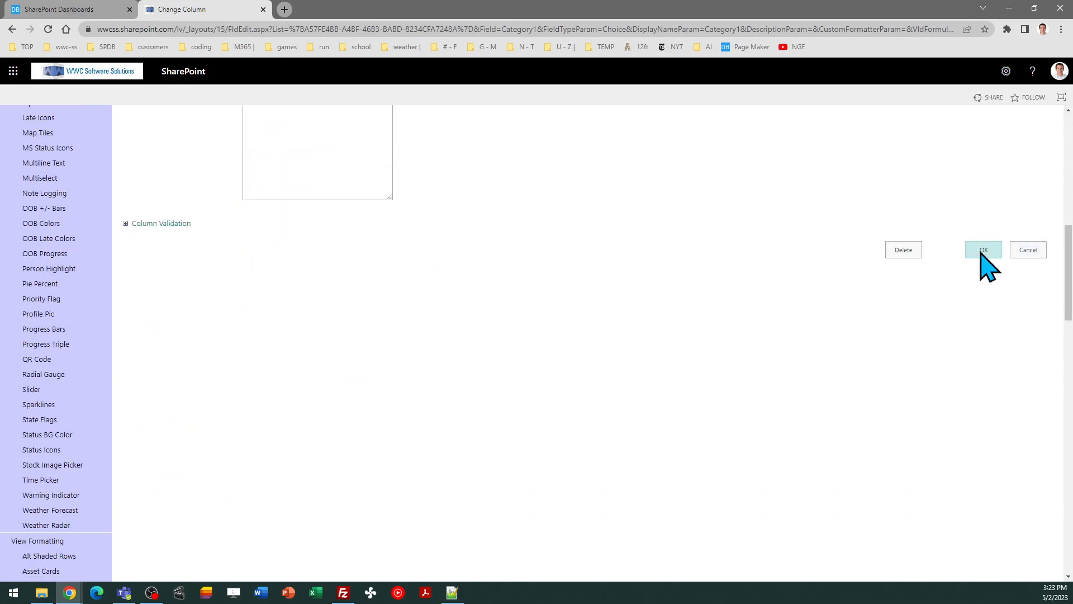
left_click(1027, 250)
left_click_drag(1072, 132, 1072, 173)
left_click(1031, 470)
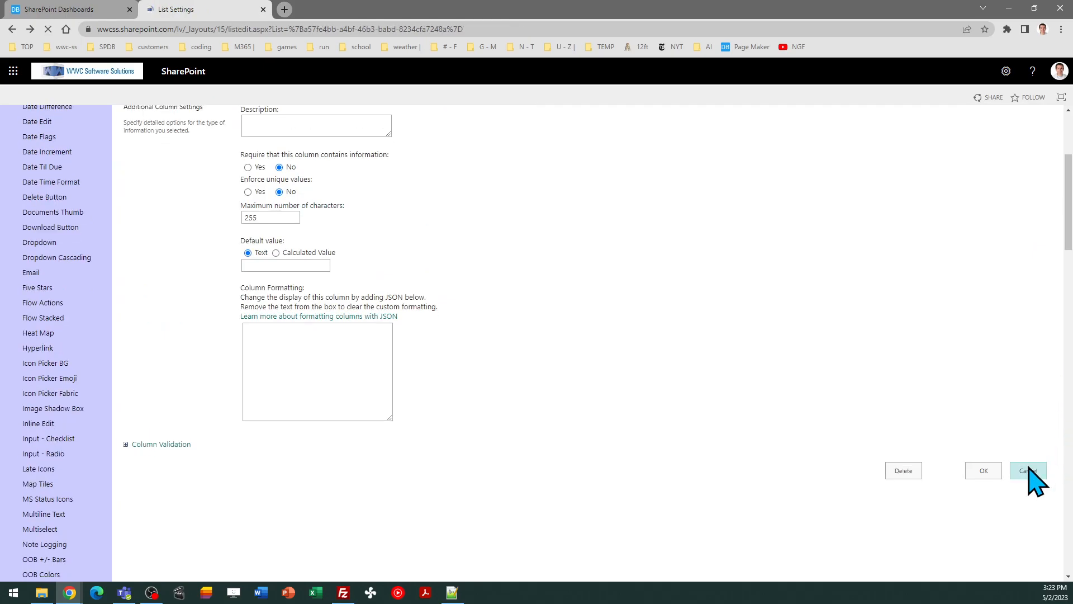
left_click_drag(1069, 168, 1071, 386)
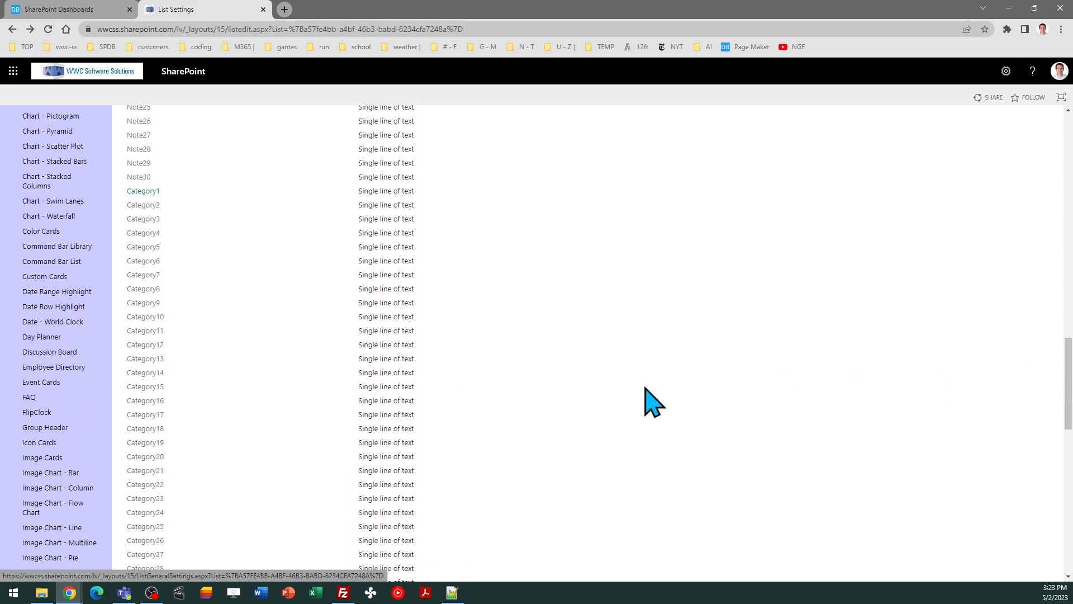
Start turning Category2 into a Choice column, cancel, and return to the Report / Sales template
left_click(154, 207)
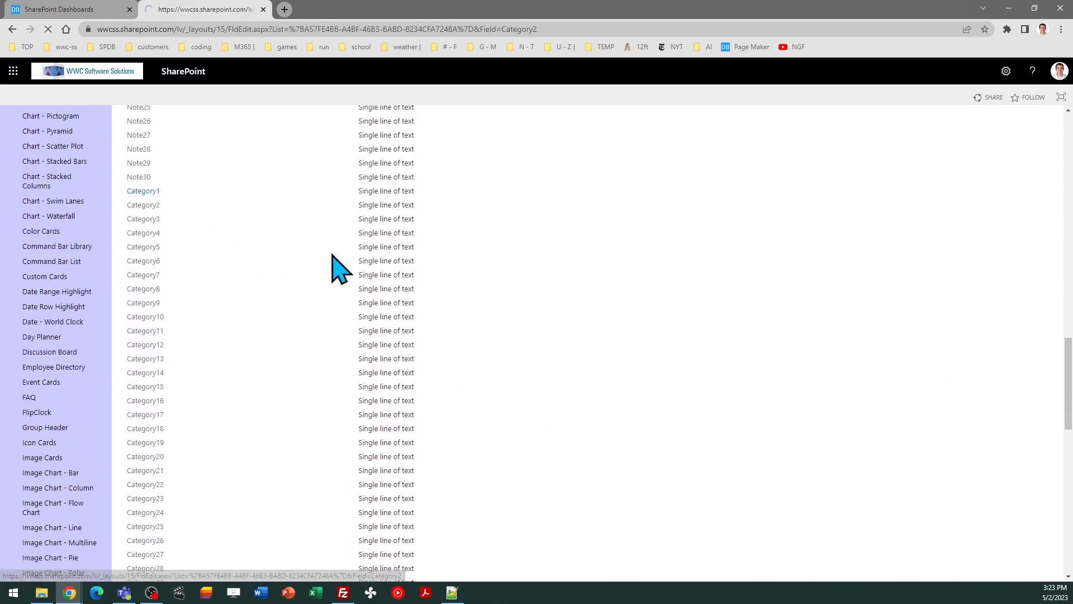
left_click(251, 248)
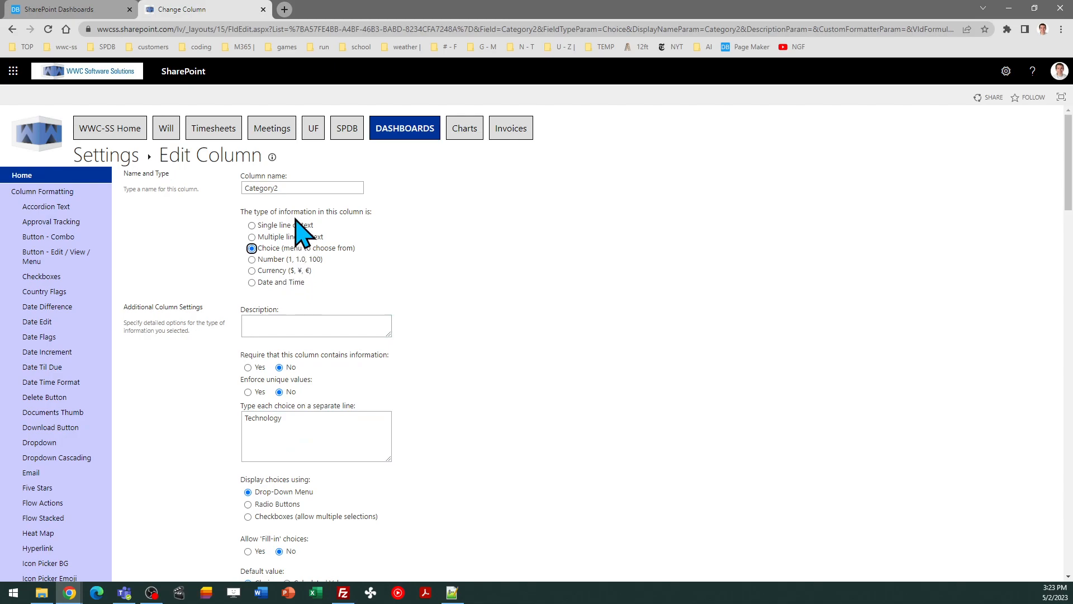
scroll(1069, 168, "down", 8)
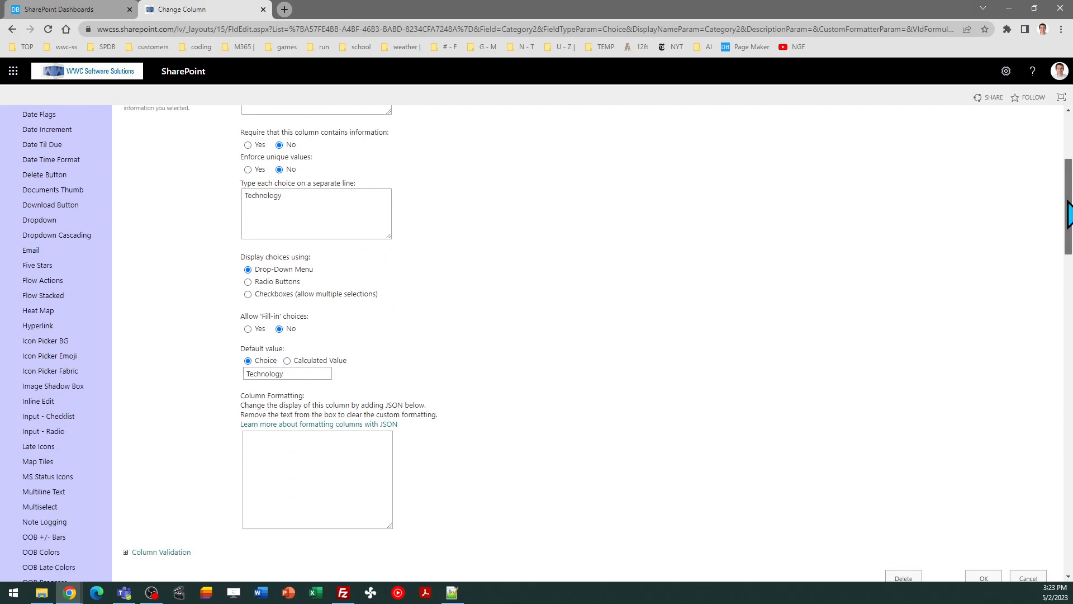
left_click(1027, 339)
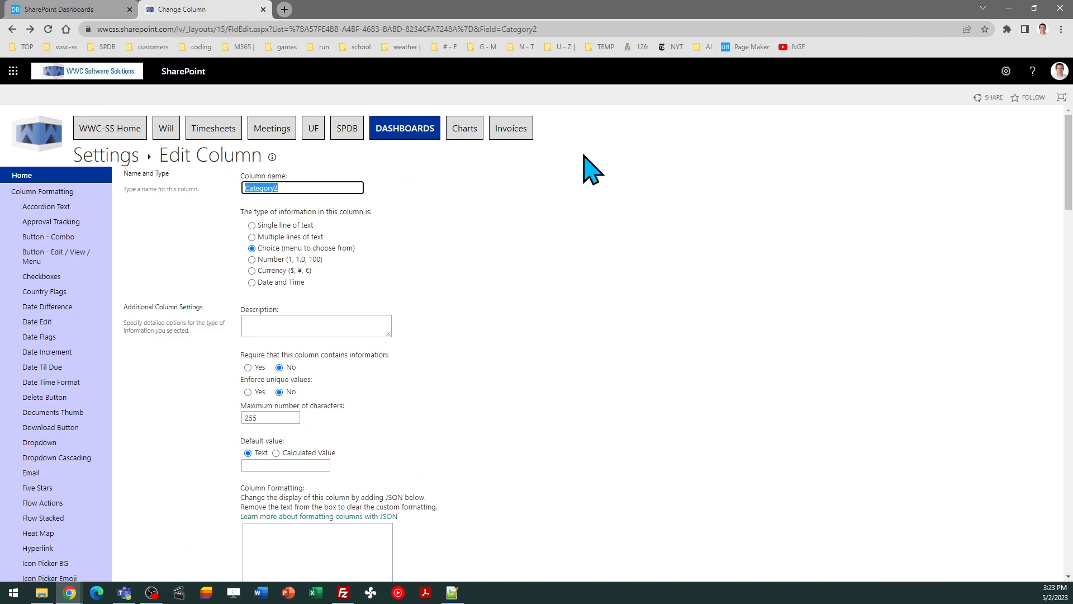
left_click(79, 9)
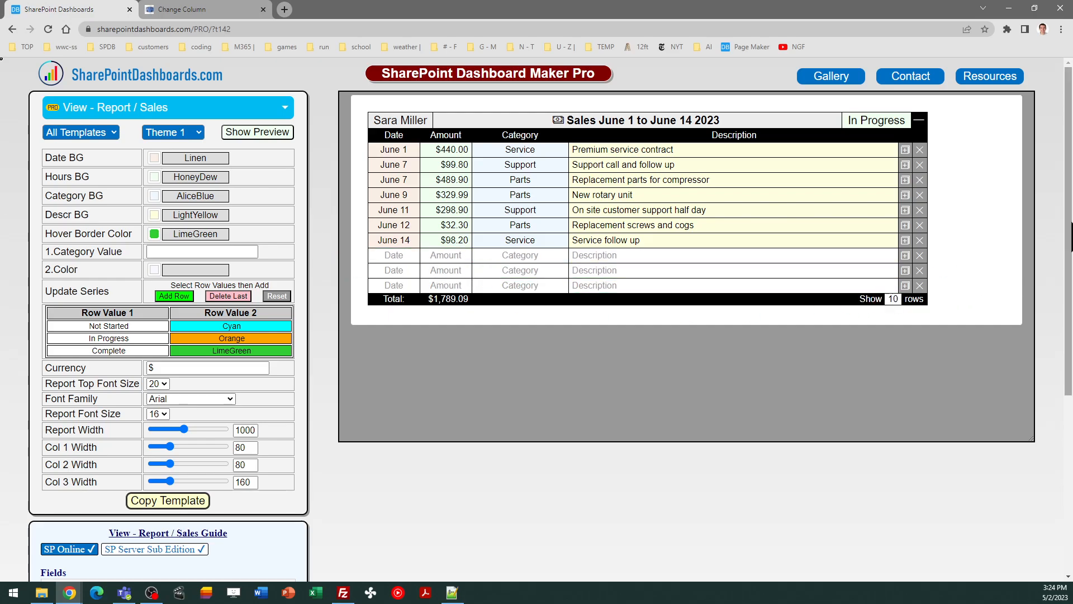
Open the Help Guide's List Templates section from the template Notes' Manage list templates link
scroll(1068, 224, "down", 2)
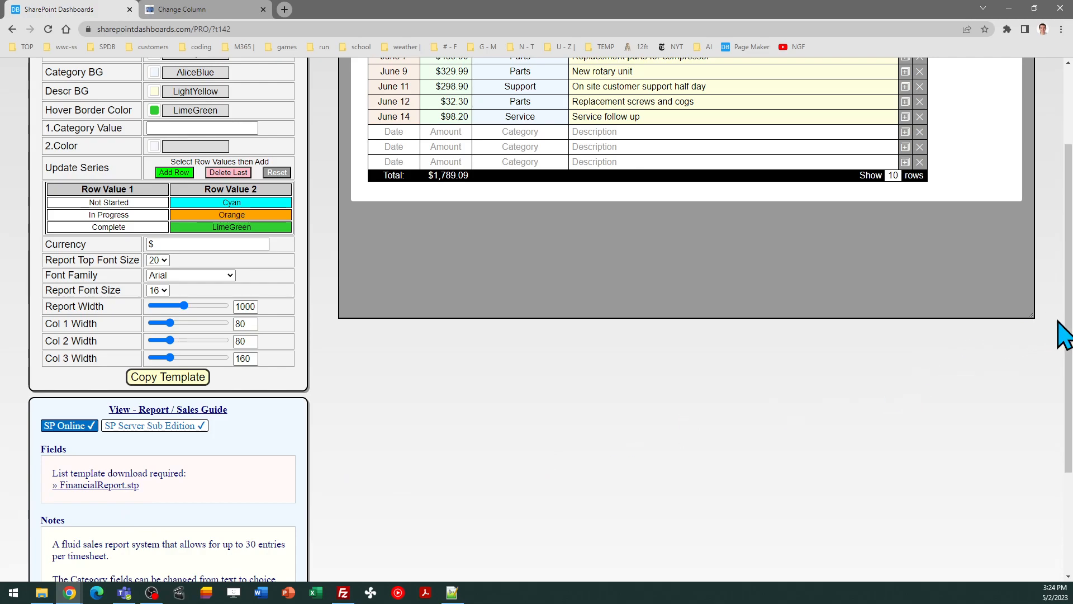
scroll(1069, 343, "down", 2)
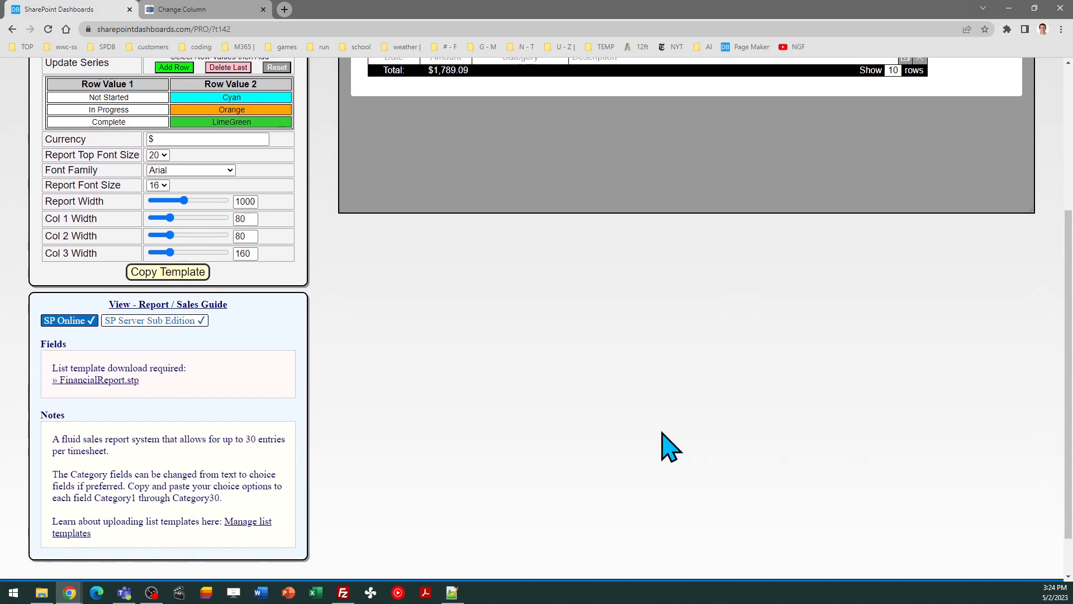
left_click(244, 531)
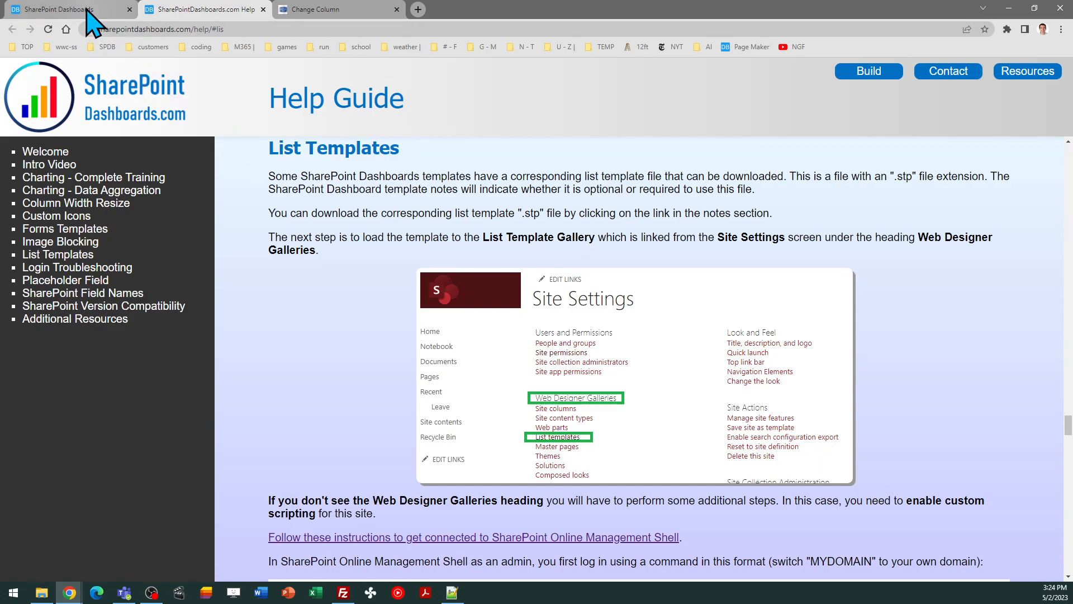
Go back to the Report / Sales template and scroll up to its June 1–14 2023 sales preview
mouse_move(87, 11)
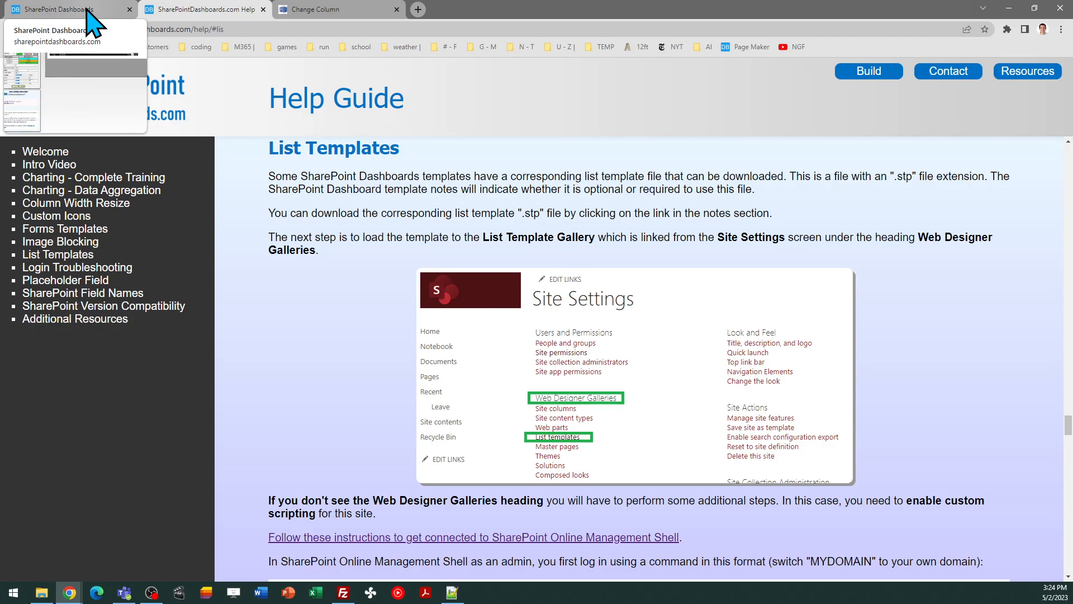
left_click(88, 11)
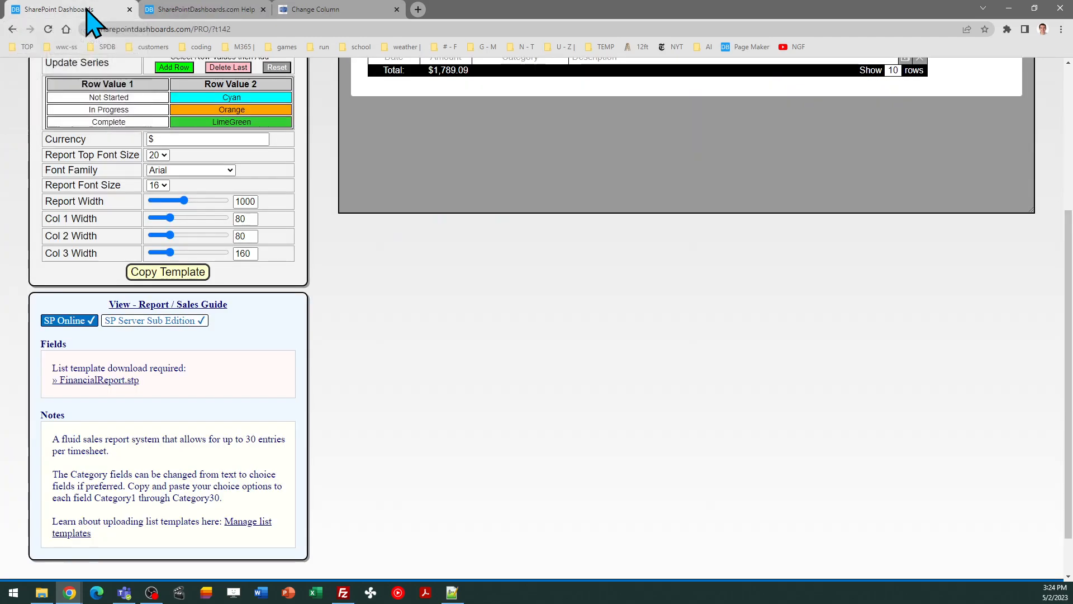
left_click_drag(1069, 353, 1068, 159)
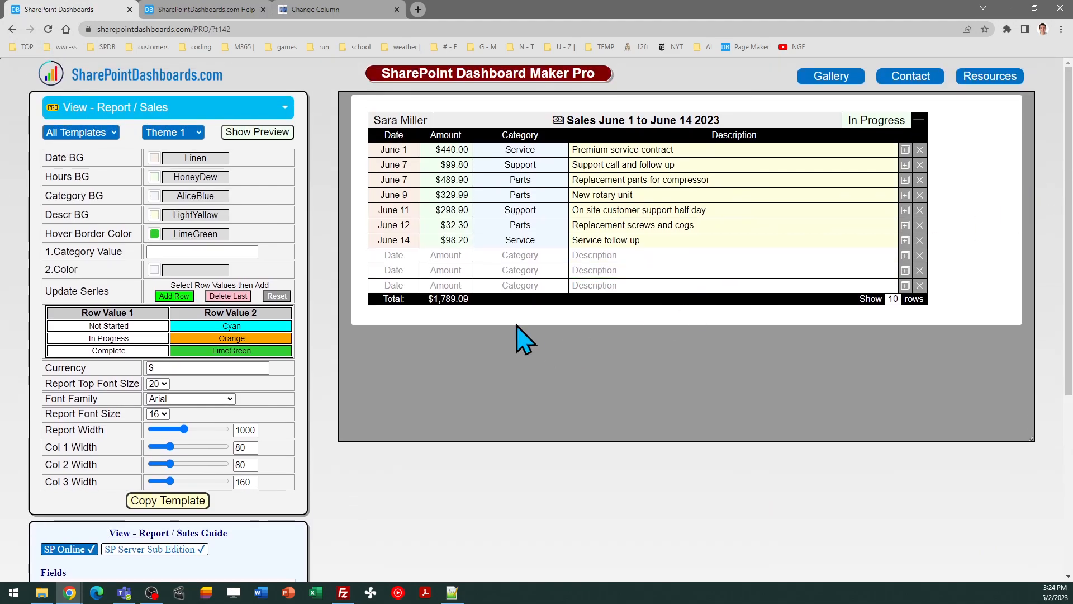